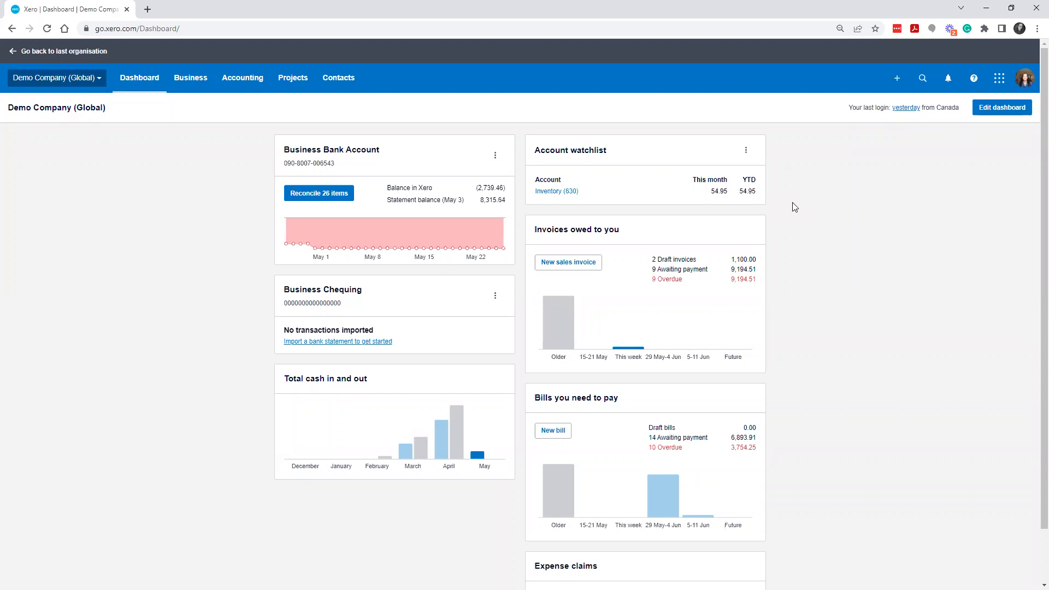
pyautogui.scroll(-1, 790, 207)
pyautogui.scroll(1, 782, 221)
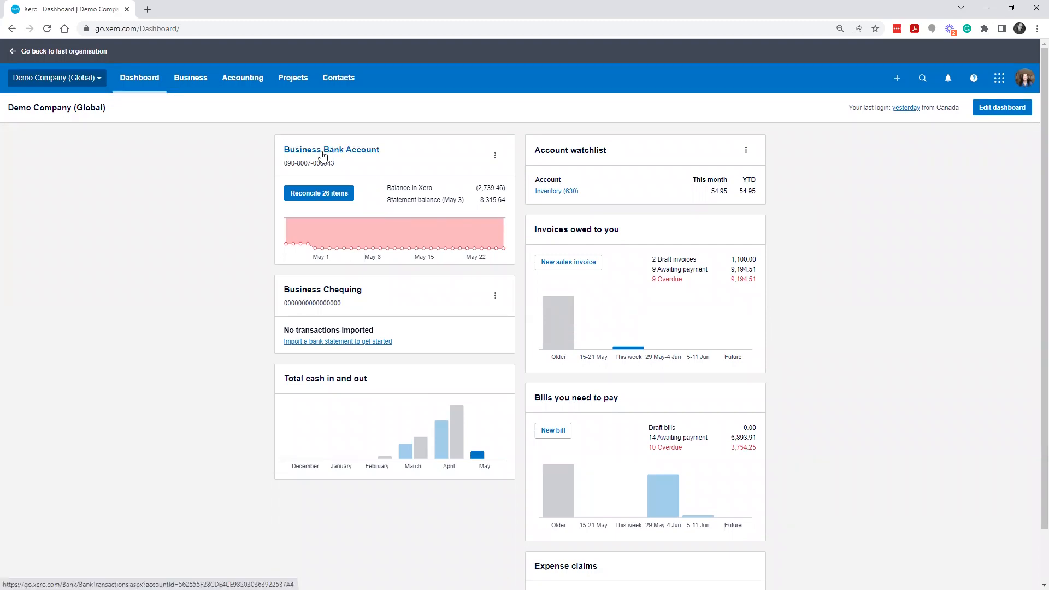
pyautogui.click(198, 81)
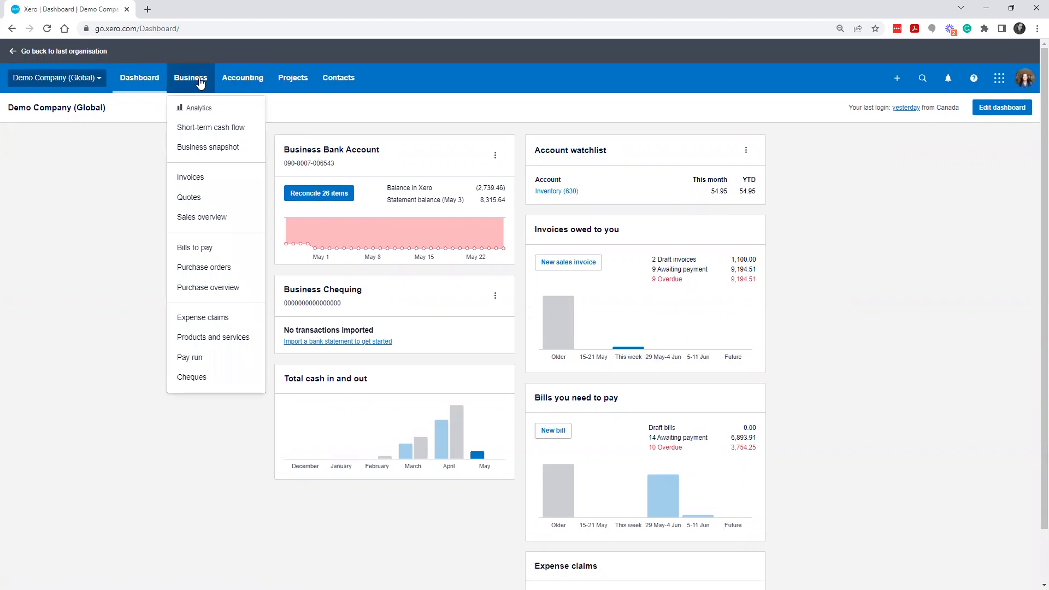
pyautogui.click(226, 81)
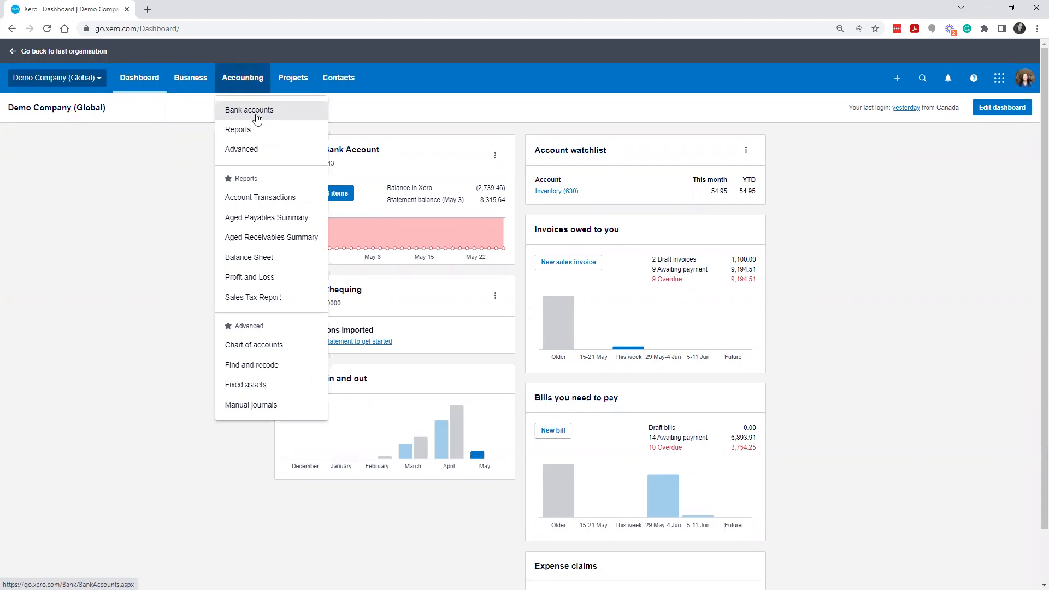
pyautogui.click(110, 267)
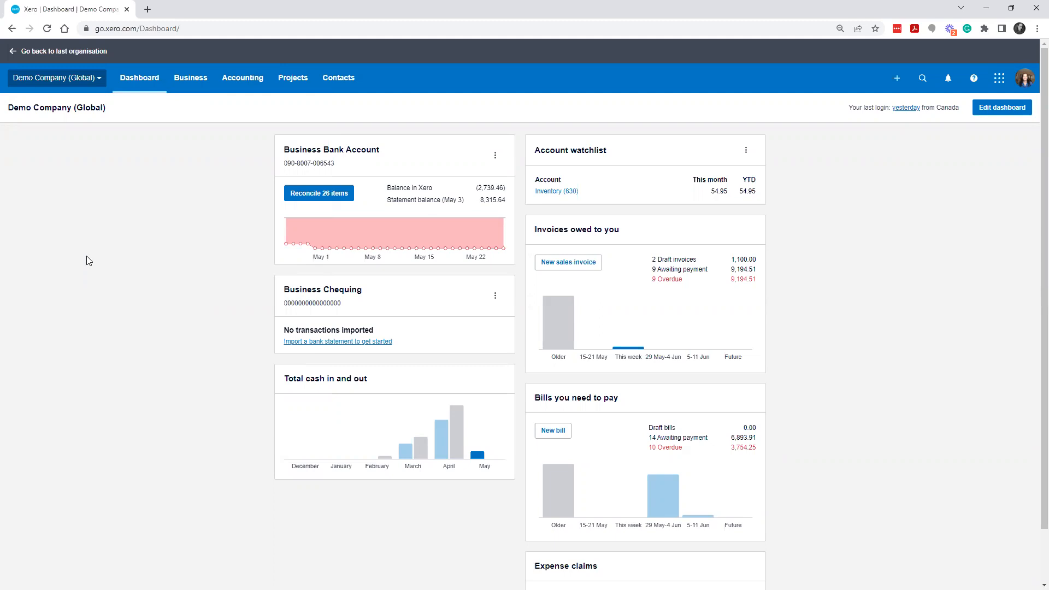
pyautogui.scroll(-1, 277, 300)
pyautogui.scroll(1, 277, 301)
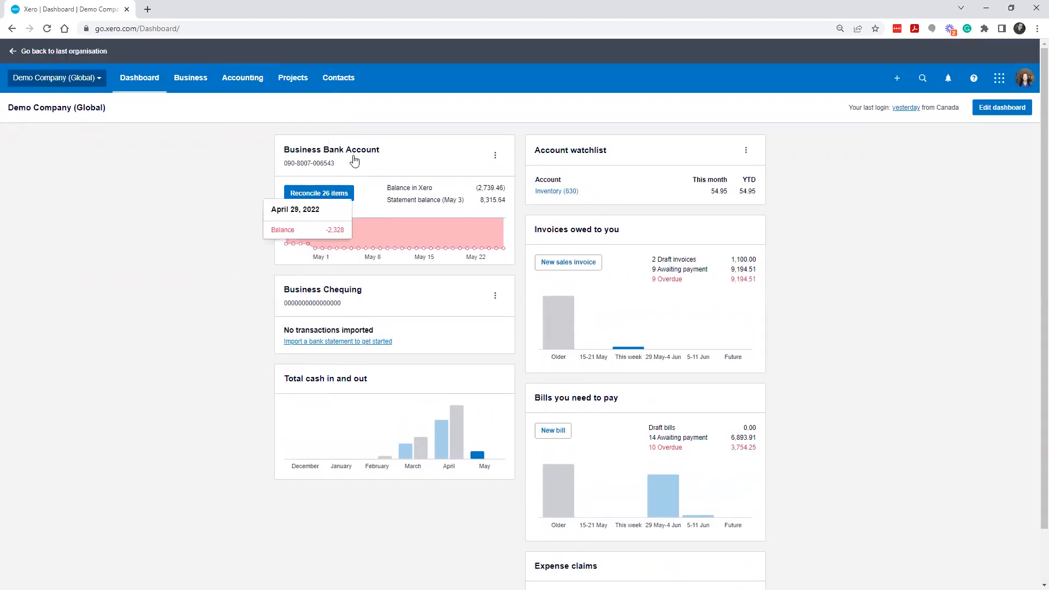
# Open the bank reconciliation for the Business Bank Account.
pyautogui.click(328, 199)
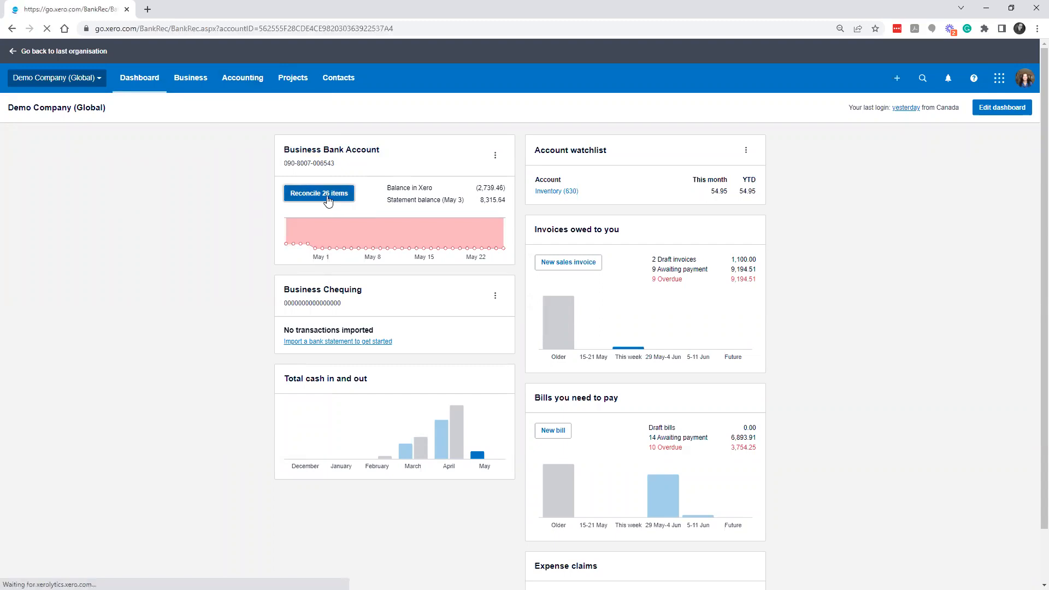
pyautogui.scroll(-5, 600, 393)
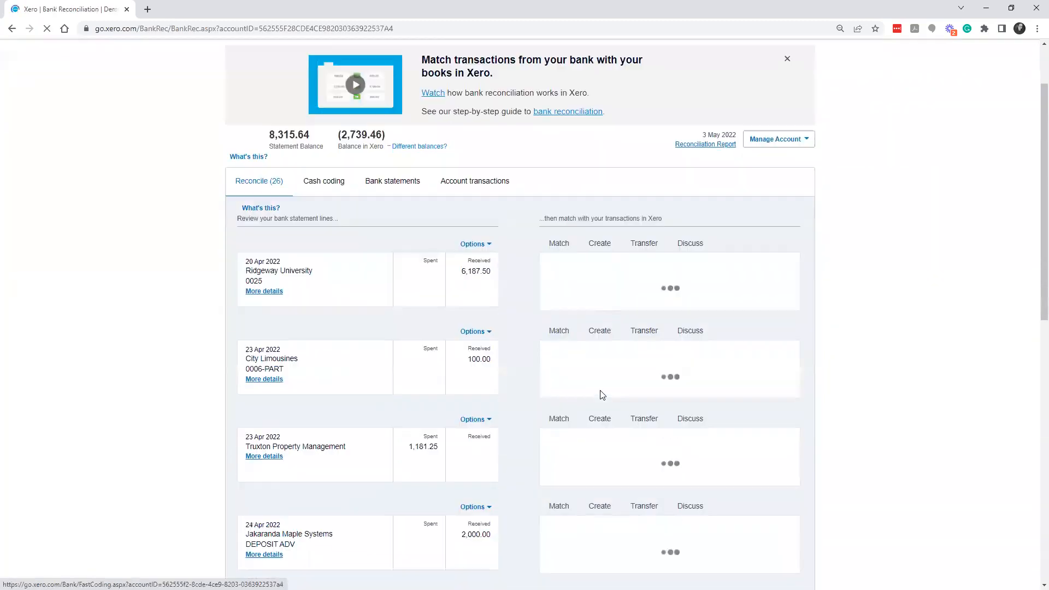
pyautogui.scroll(5, 602, 395)
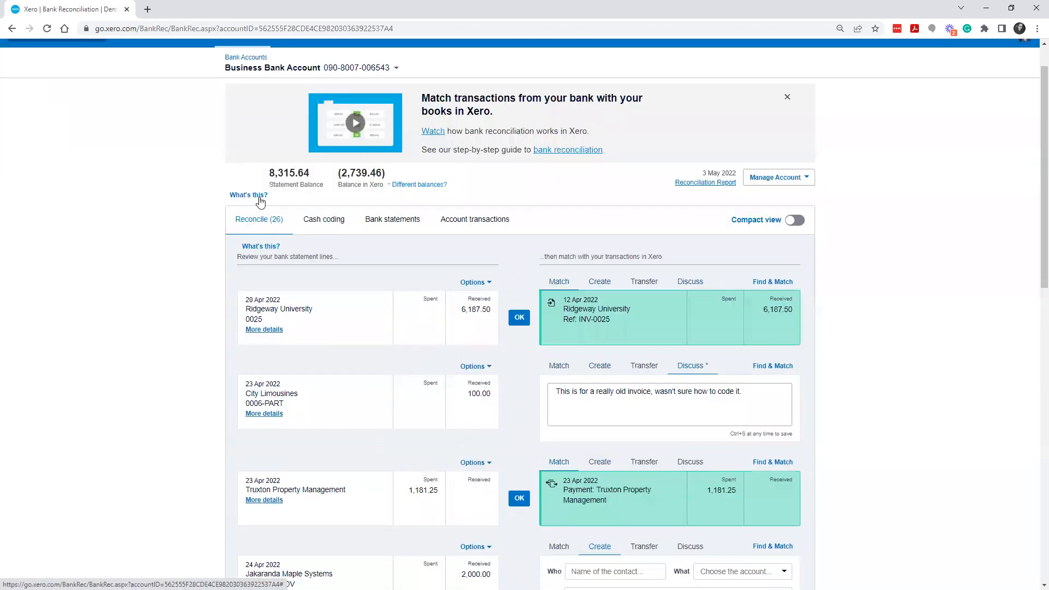
# View the imported bank statement lines of the Business Bank Account and return to its reconciliation list.
pyautogui.click(400, 222)
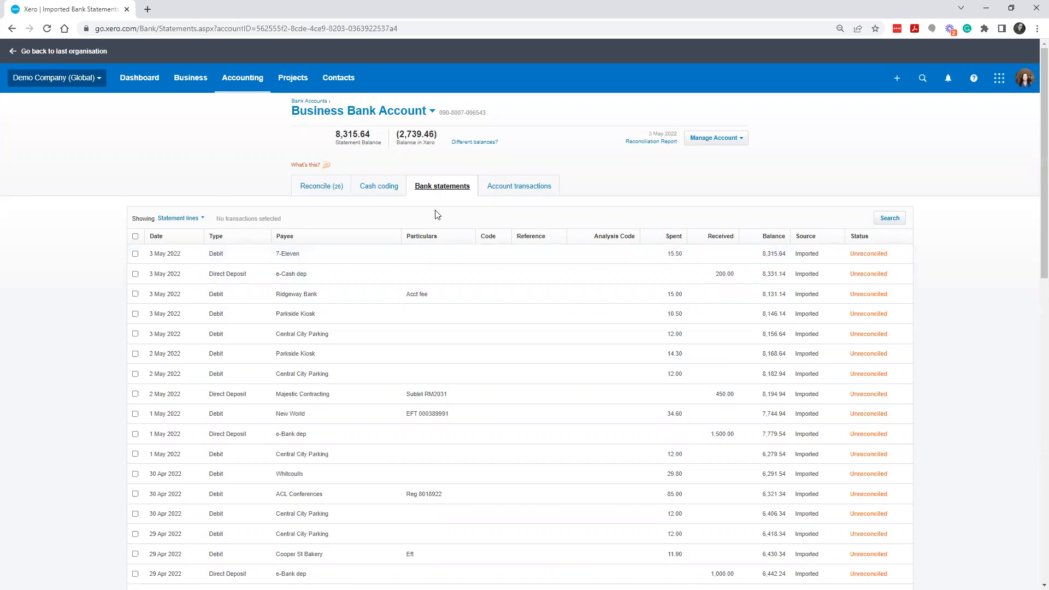
pyautogui.click(445, 191)
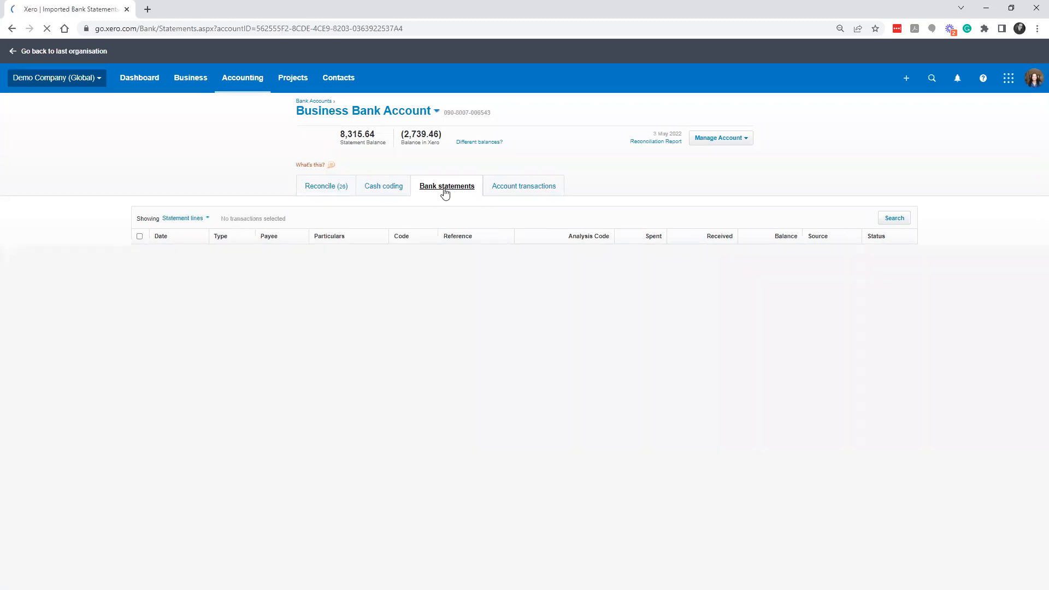
pyautogui.click(335, 189)
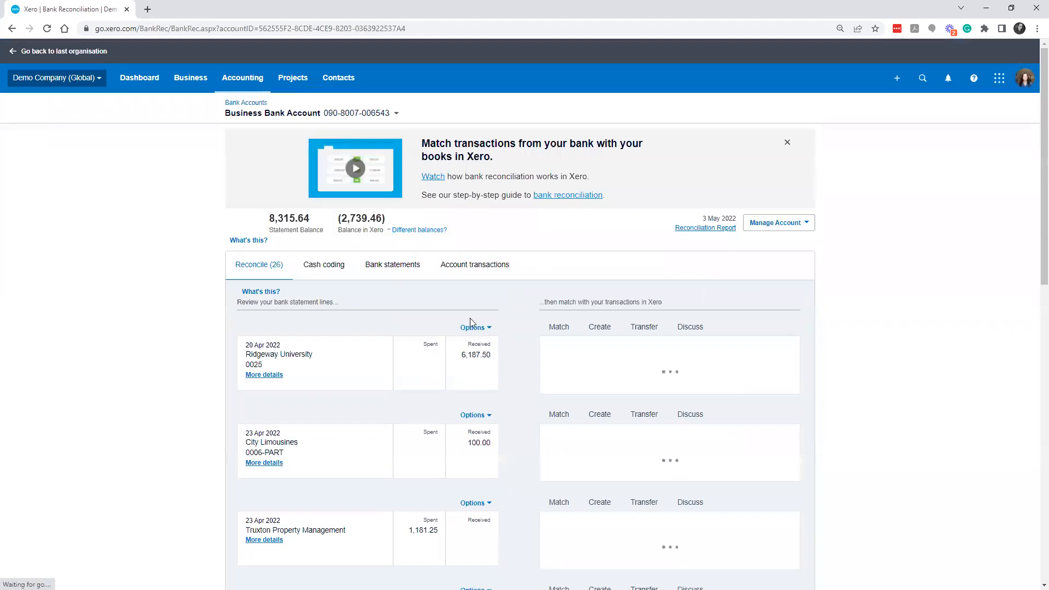
# Reconcile the Ridgeway University 6,187.50 receipt with its suggested match, INV-0025.
pyautogui.scroll(-2, 359, 199)
pyautogui.scroll(3, 343, 148)
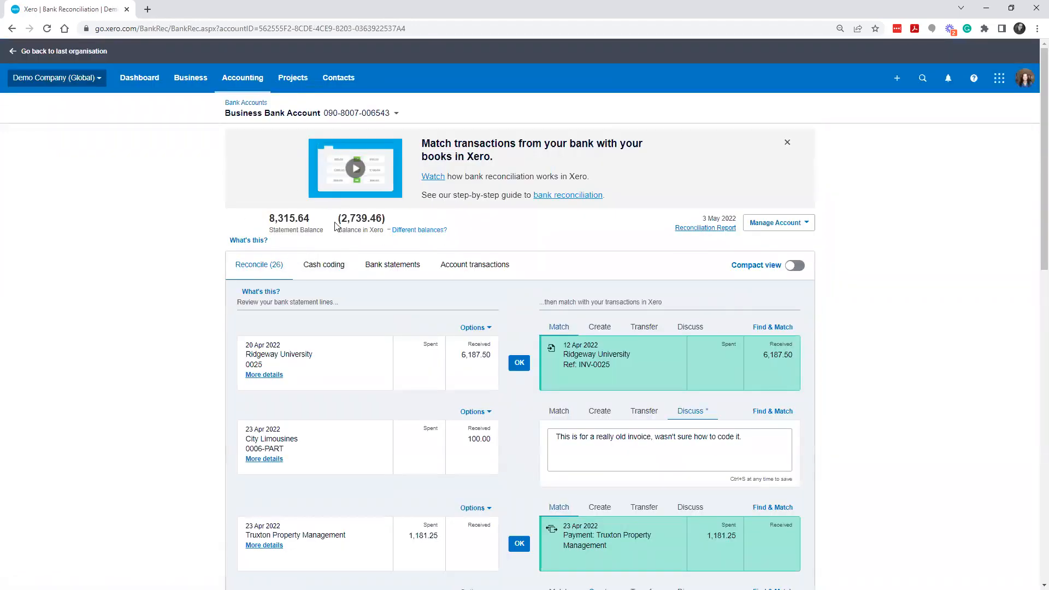
pyautogui.scroll(-5, 438, 276)
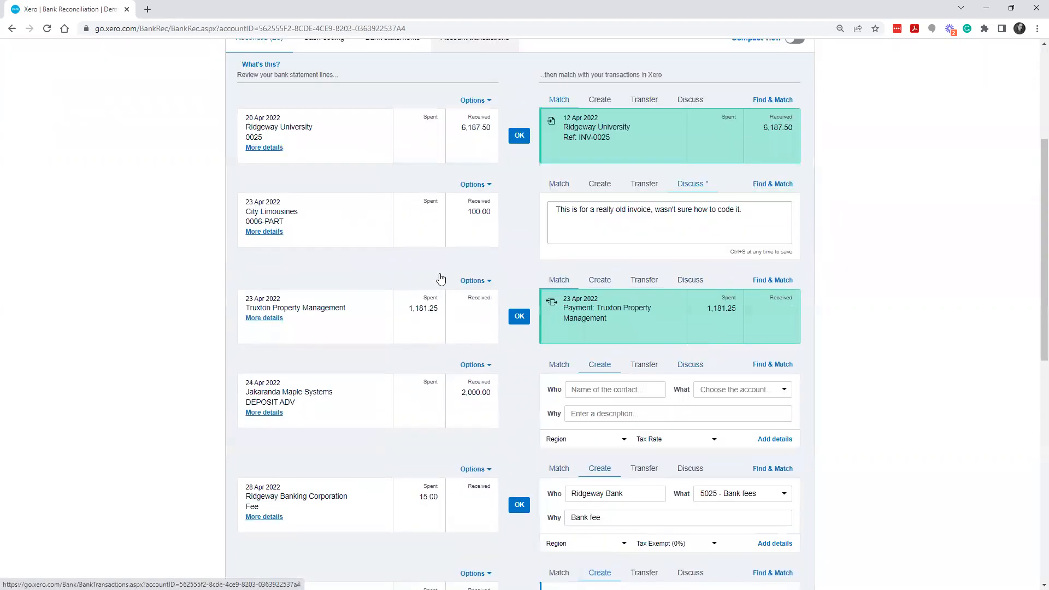
pyautogui.scroll(3, 438, 276)
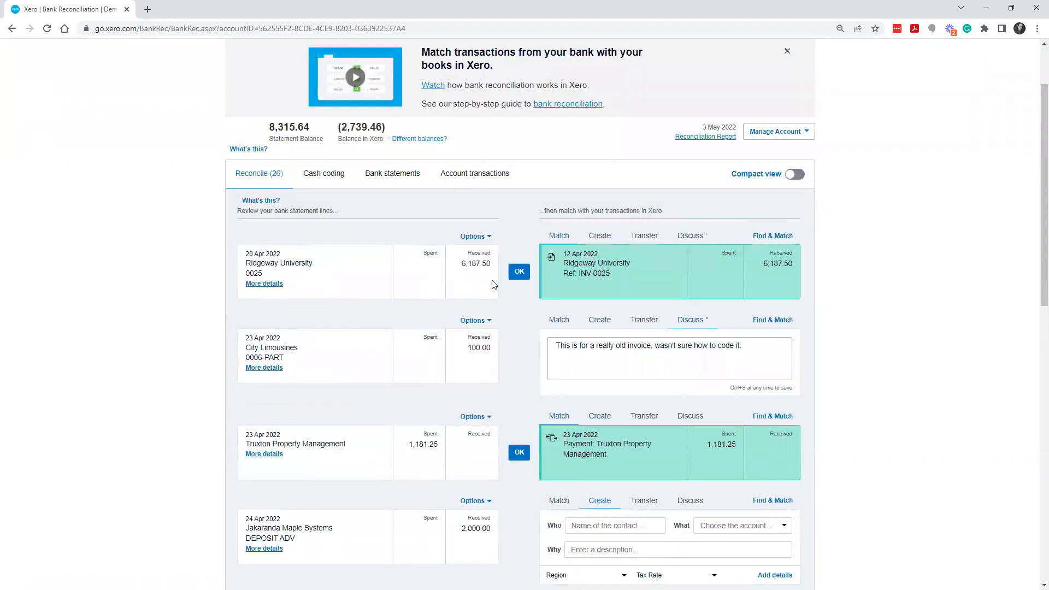
pyautogui.scroll(2, 469, 194)
pyautogui.scroll(-2, 468, 194)
pyautogui.click(520, 272)
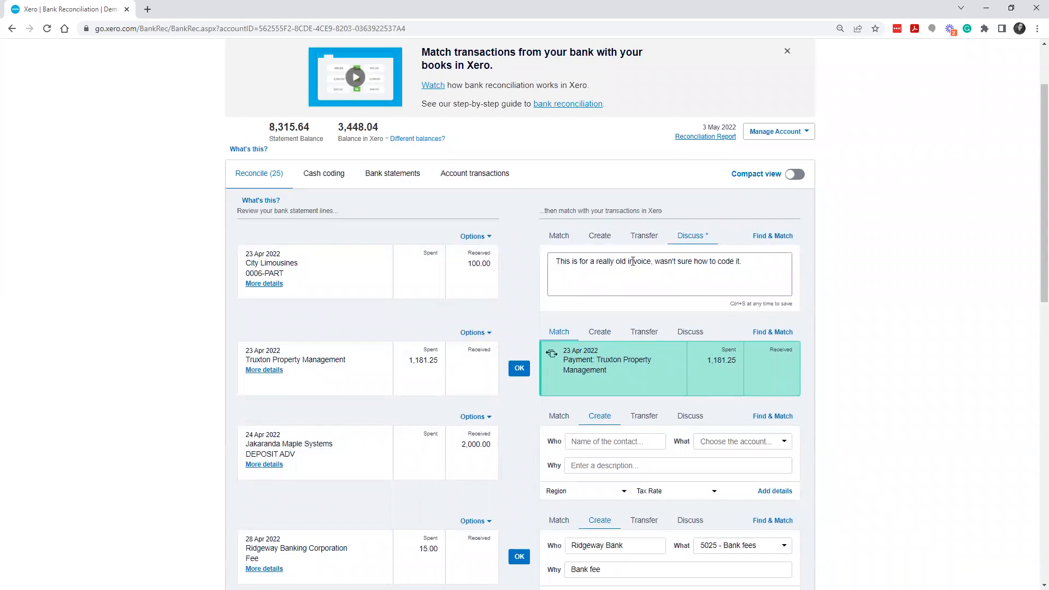
# Search by the name "City" for transactions that could match the City Limousines 100.00 receipt.
pyautogui.click(558, 240)
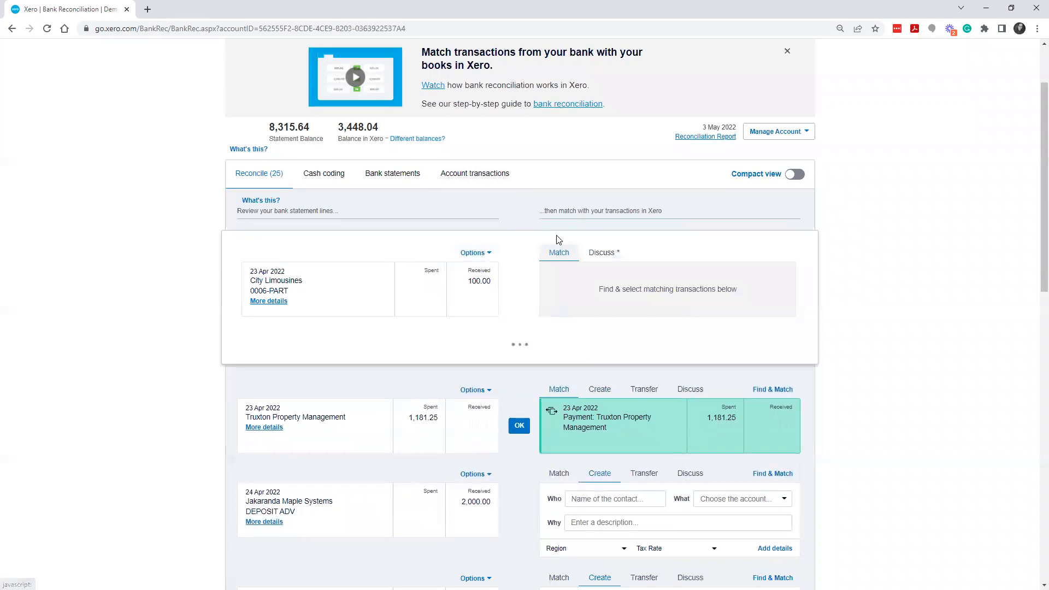
pyautogui.click(565, 358)
pyautogui.write('City')
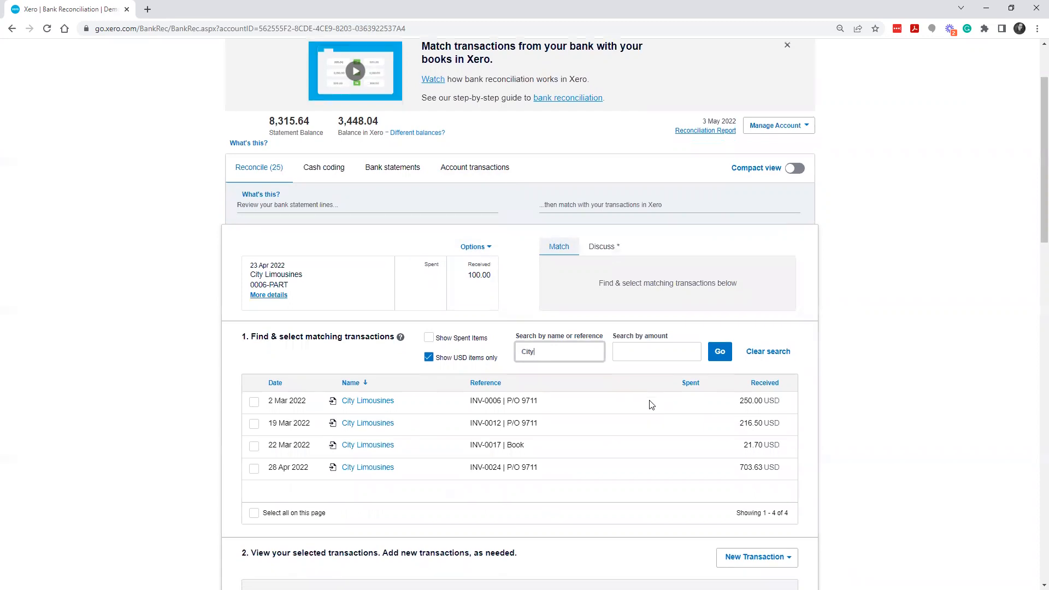
pyautogui.scroll(-3, 652, 405)
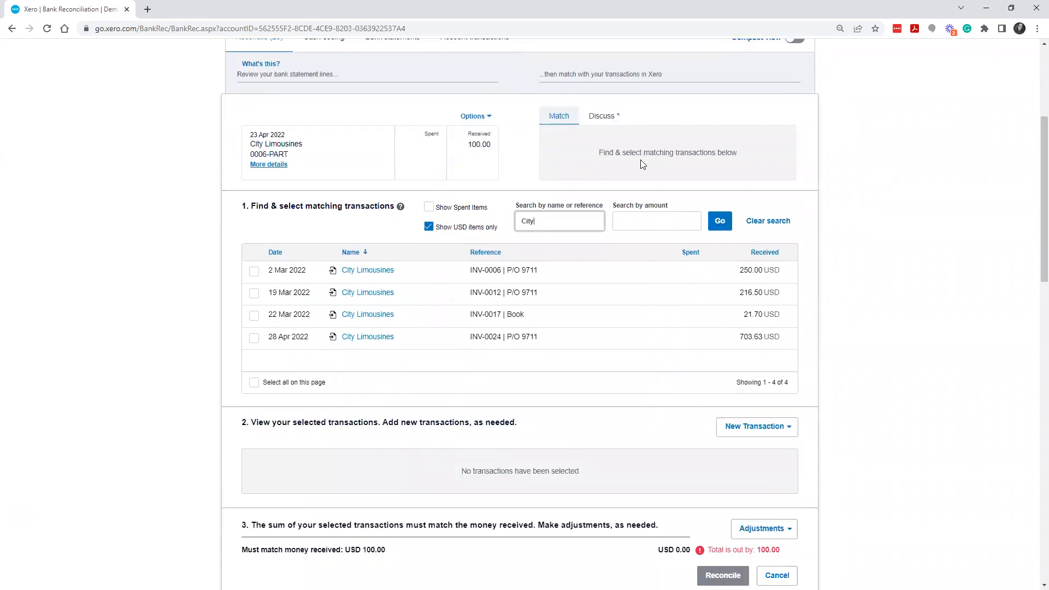
# Review the discussion note on the City Limousines receipt and leave its matching view without selecting a transaction.
pyautogui.click(603, 115)
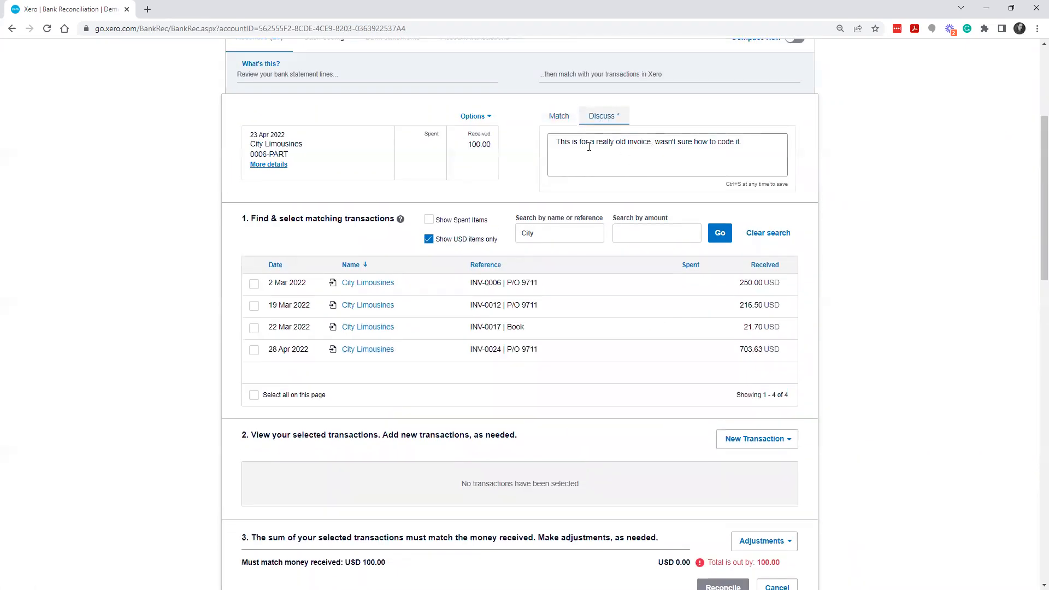
pyautogui.click(559, 117)
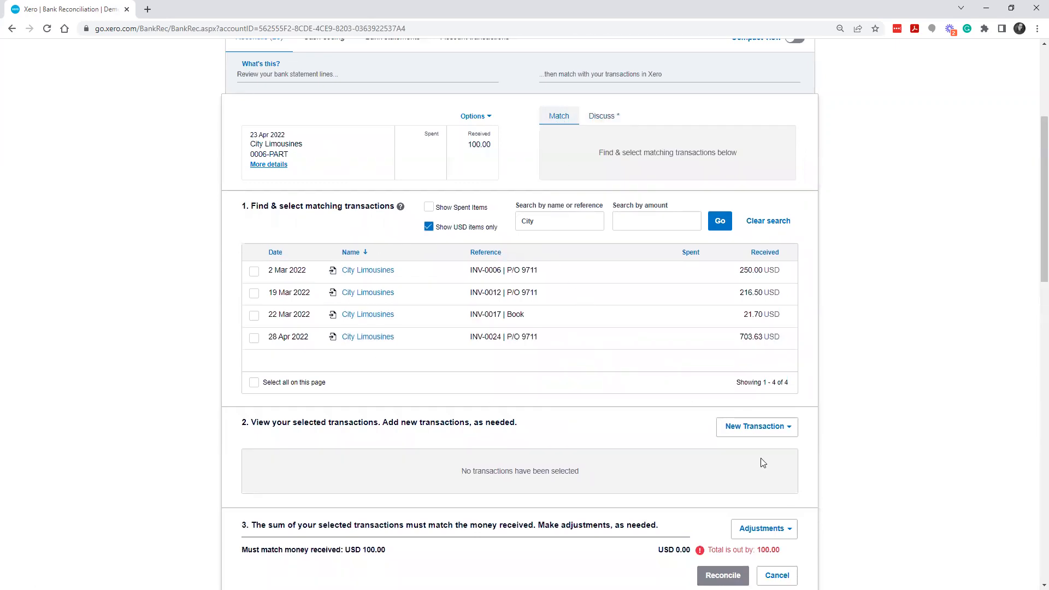
pyautogui.scroll(-4, 797, 494)
pyautogui.click(768, 398)
pyautogui.scroll(5, 800, 399)
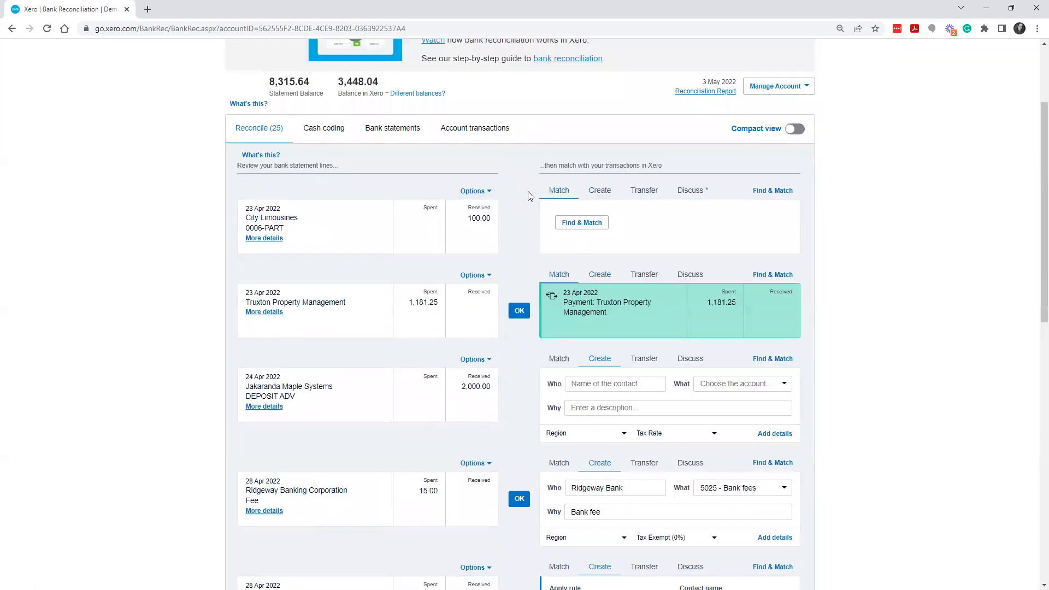
# Create a new transaction for the City Limousines receipt, coded to account 4005 - Revenue.
pyautogui.click(605, 191)
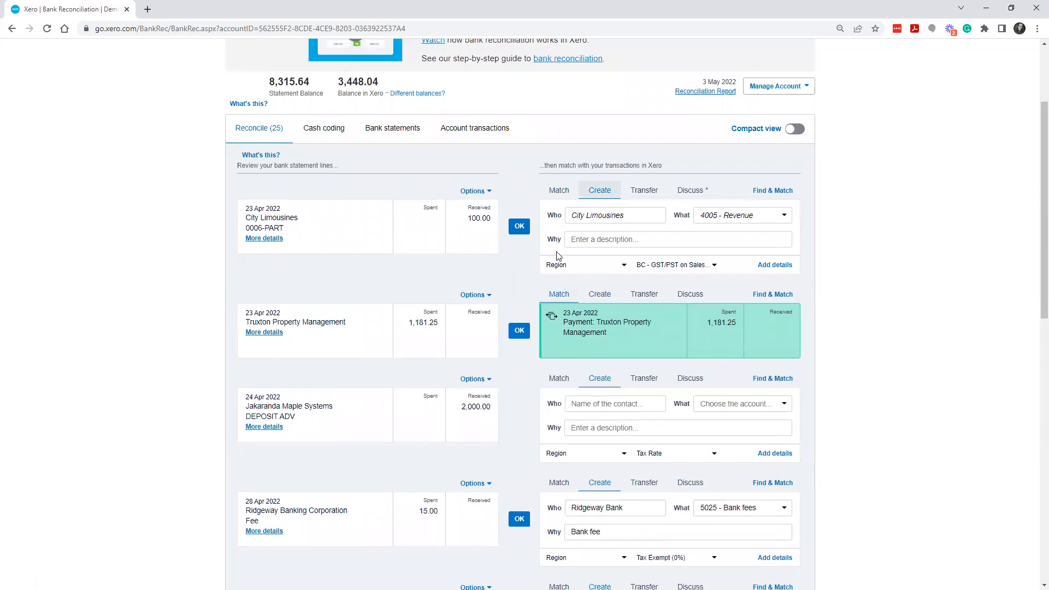
pyautogui.click(691, 269)
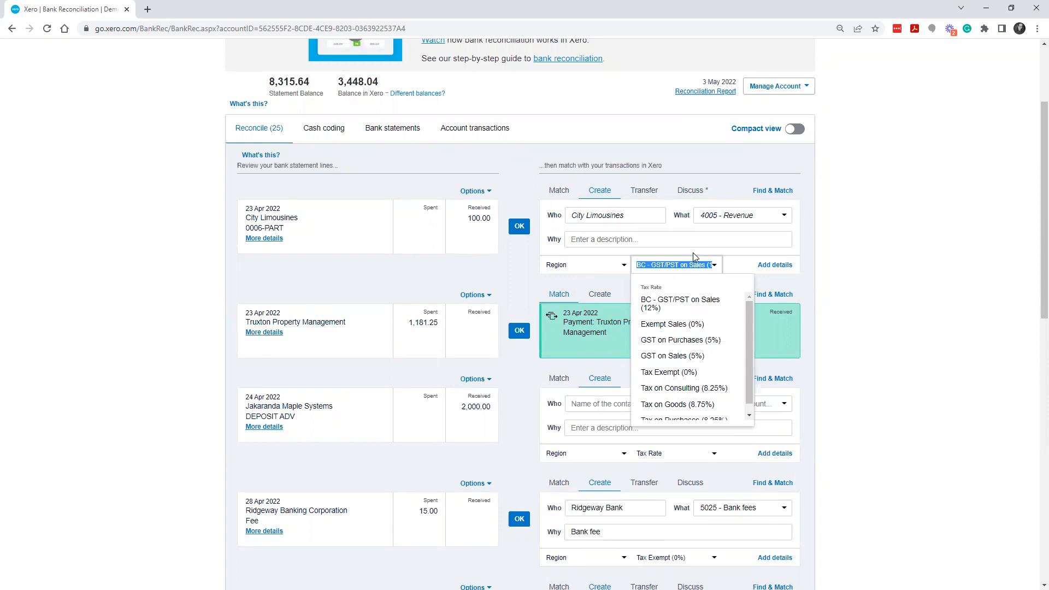
pyautogui.click(730, 216)
pyautogui.tripleClick(715, 214)
pyautogui.write('bad')
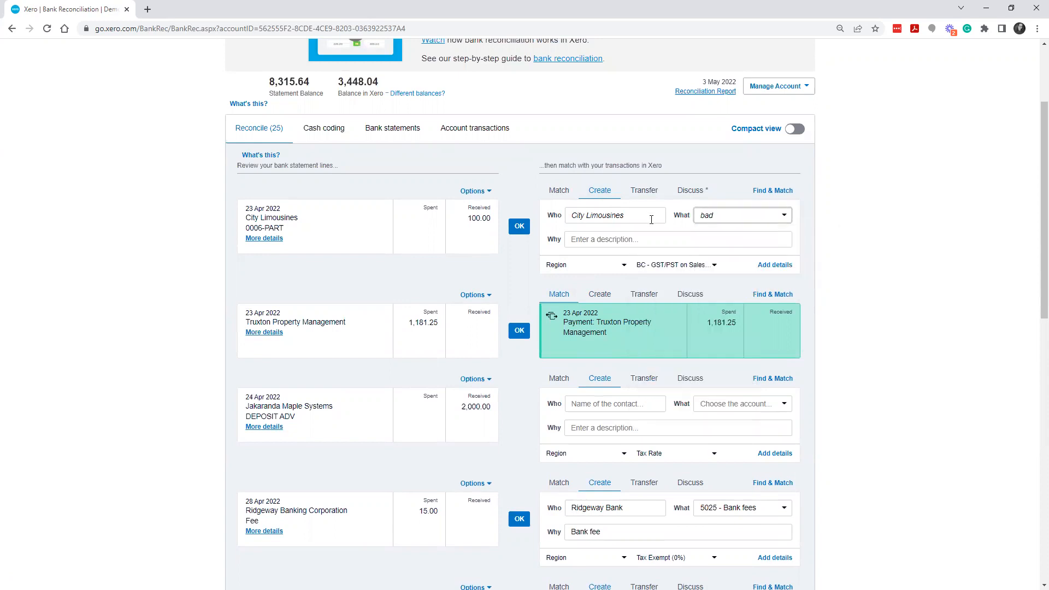
pyautogui.press('BackSpace')
pyautogui.press('BackSpace')
pyautogui.press('BackSpace')
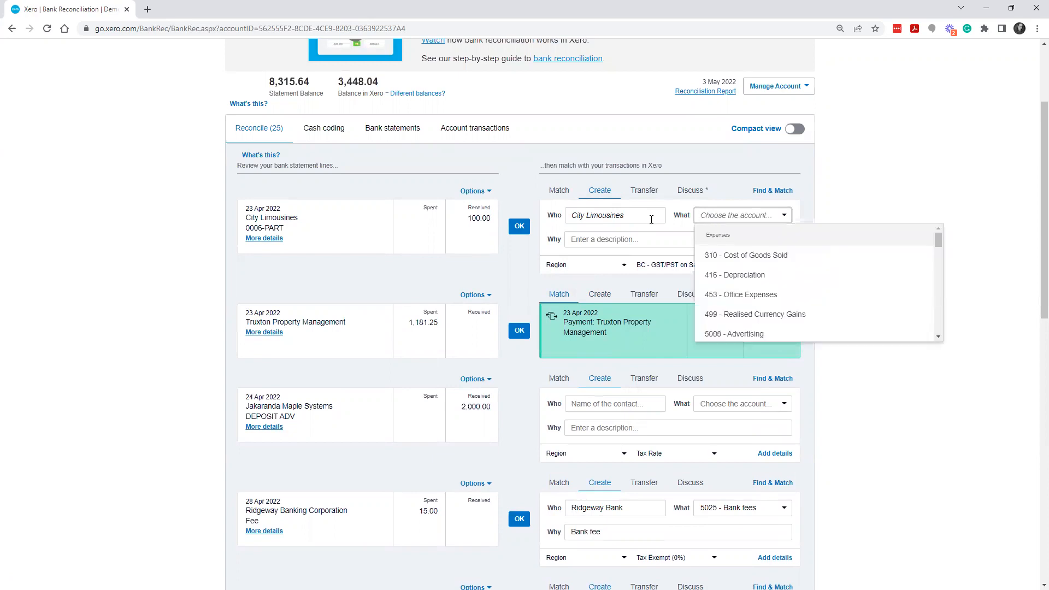
pyautogui.scroll(3, 654, 227)
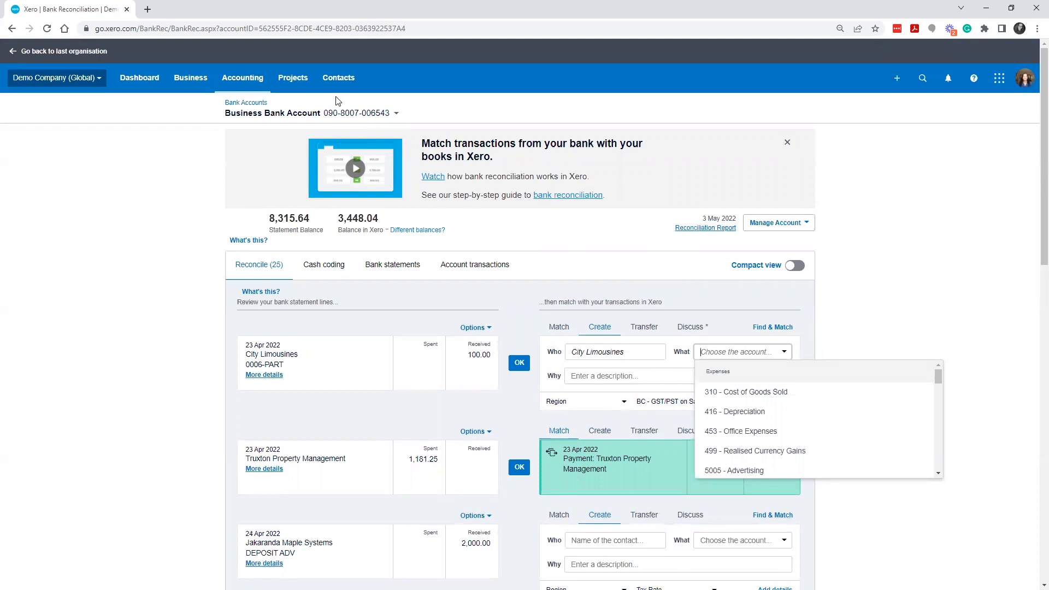
pyautogui.scroll(-2, 546, 180)
pyautogui.write('Rev')
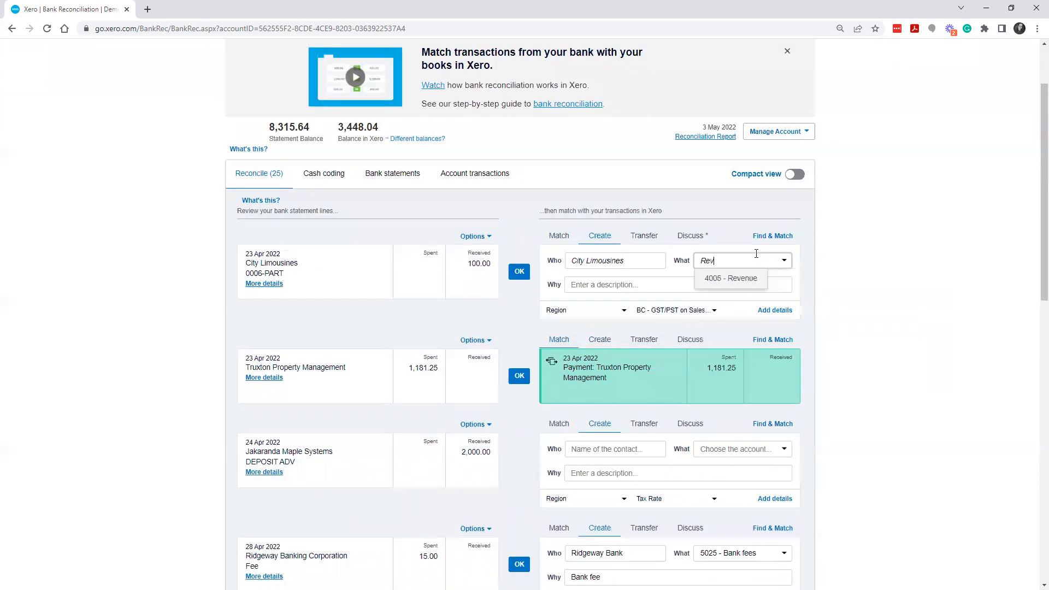
pyautogui.click(732, 278)
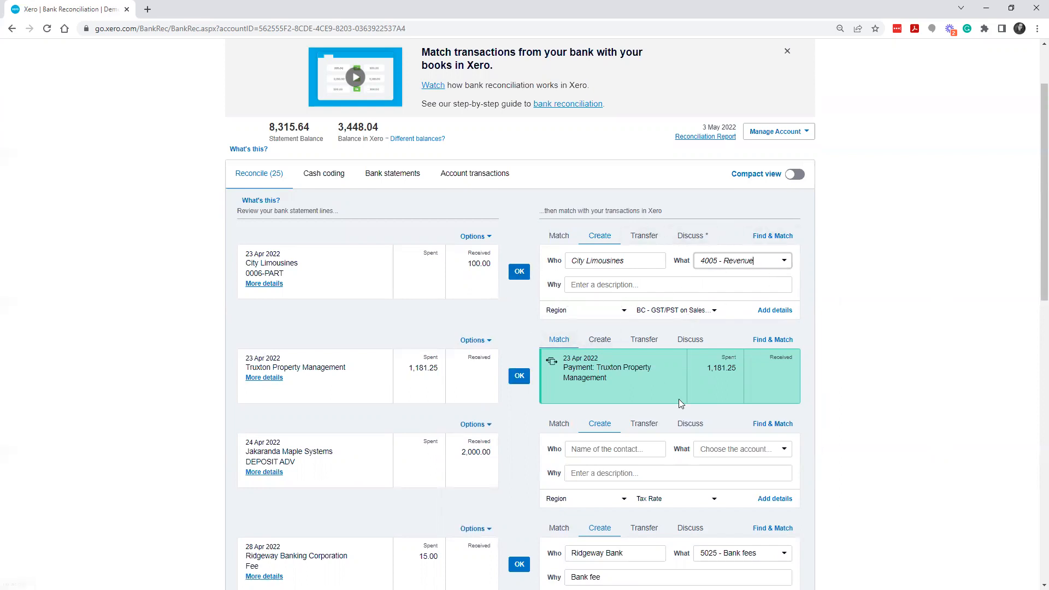
# Set the City Limousines transaction's tax rate to GST on Sales (5%) and reconcile the line.
pyautogui.click(788, 55)
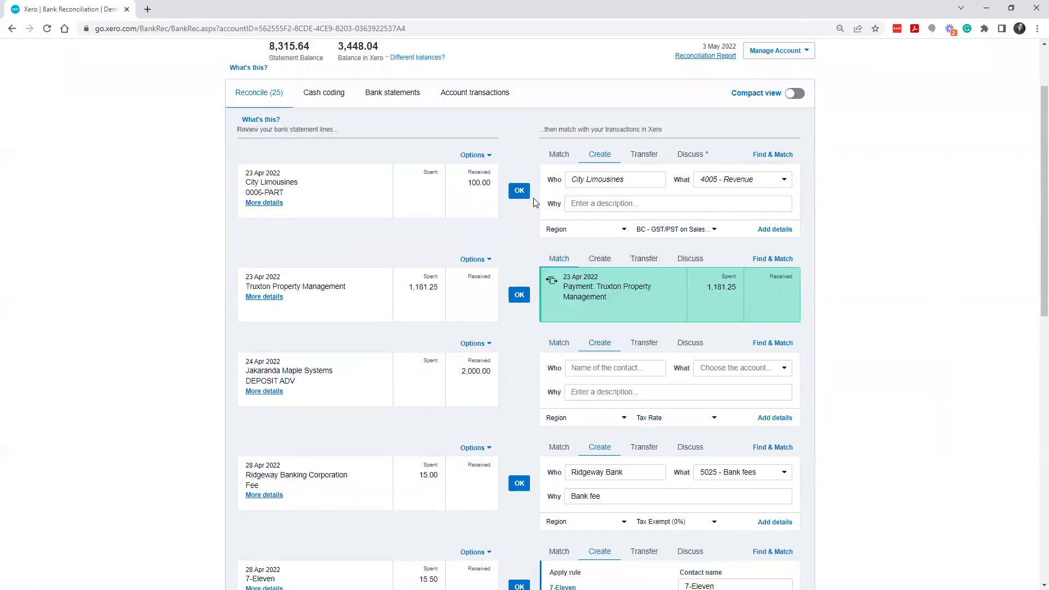
pyautogui.click(688, 233)
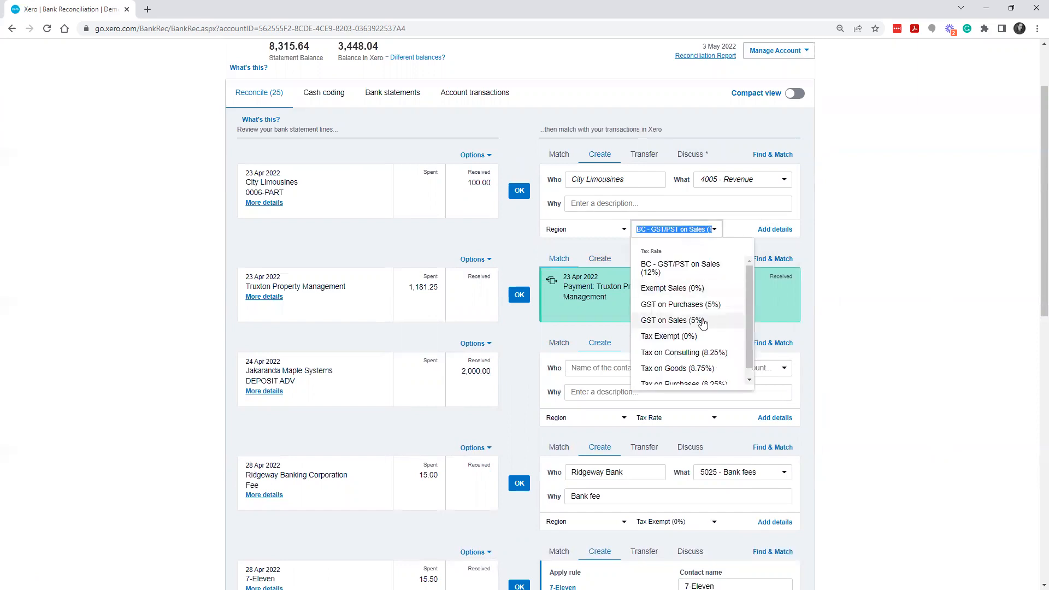
pyautogui.click(659, 321)
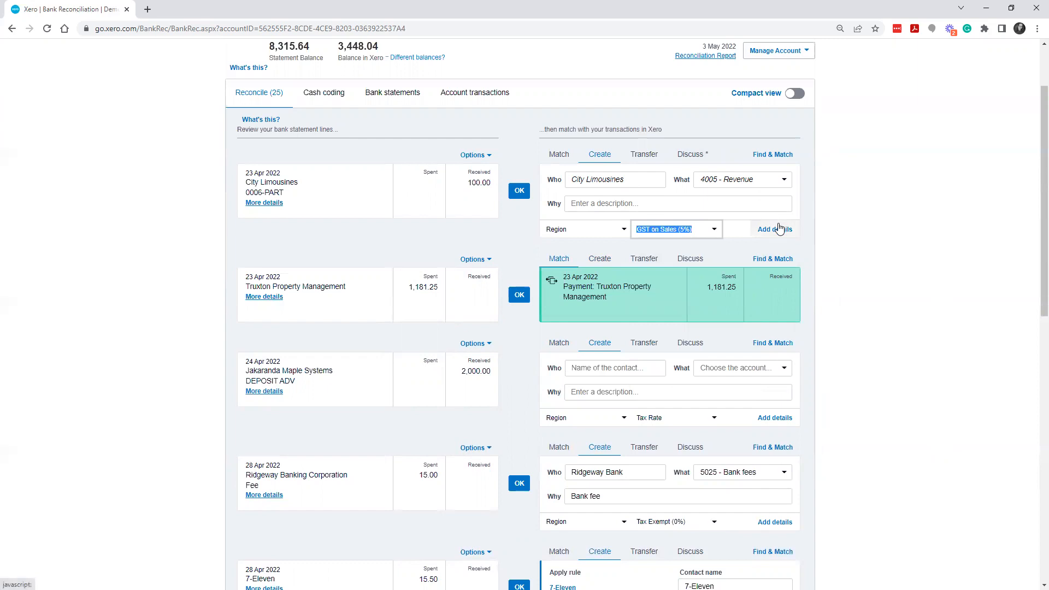
pyautogui.click(524, 195)
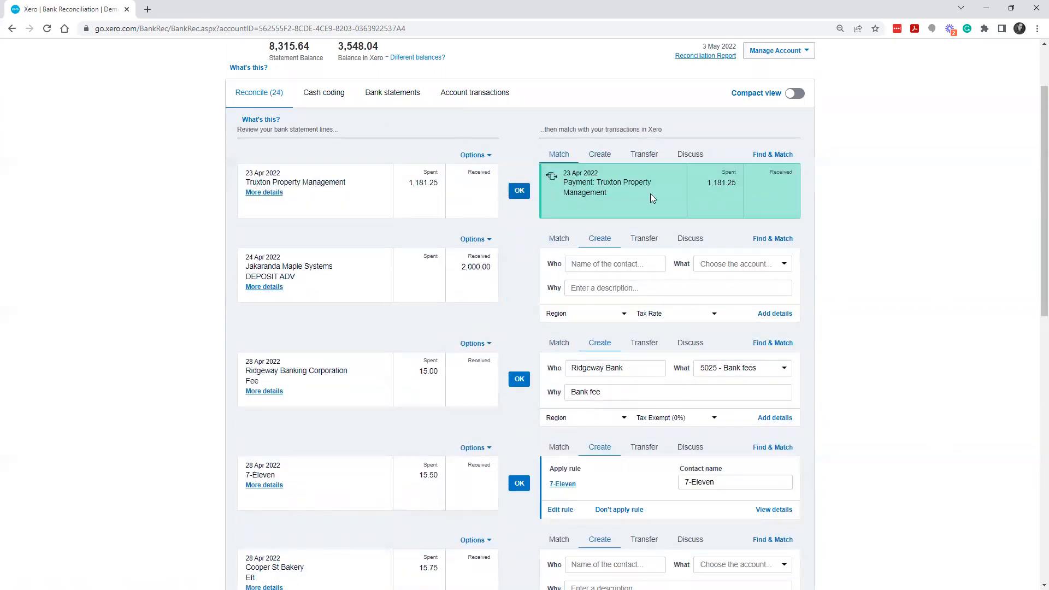
# Reconcile the Truxton Property Management 1,181.25 payment with its suggested match.
pyautogui.scroll(2, 695, 246)
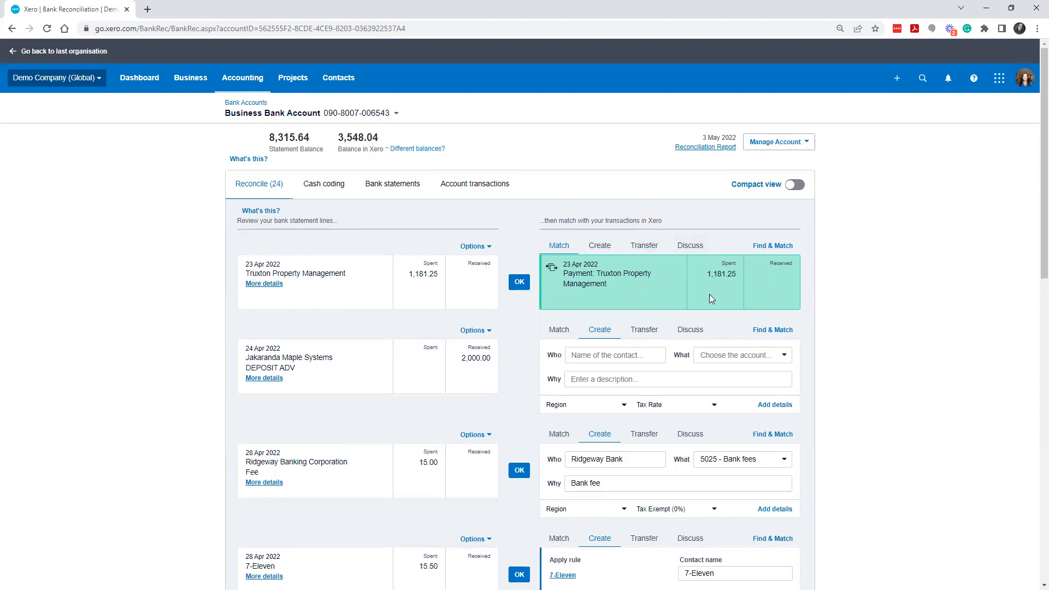
pyautogui.click(518, 281)
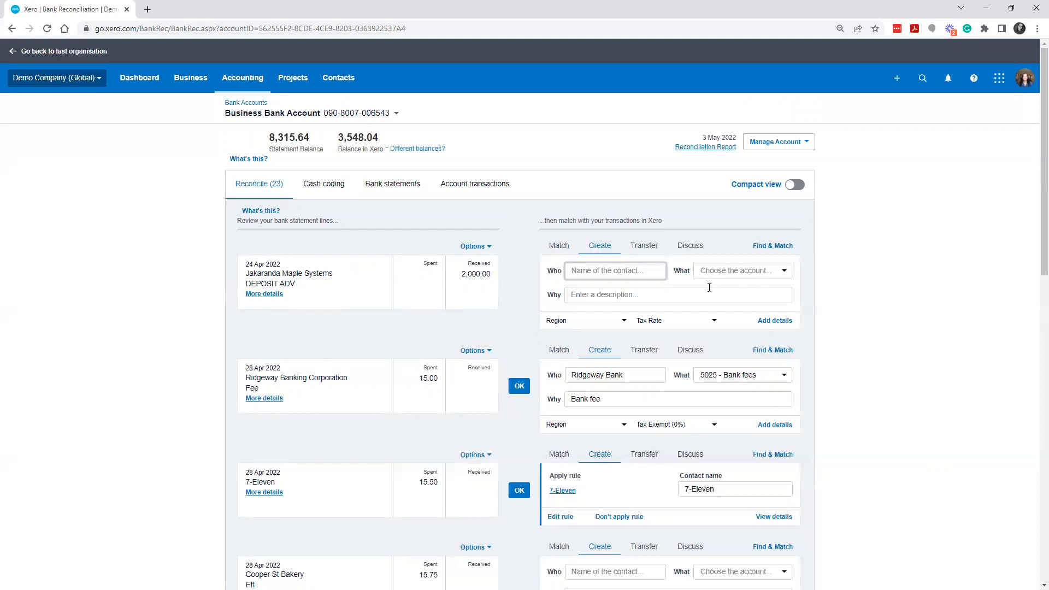
# Open the detailed transaction form for the Jakaranda Maple Systems 2,000.00 receipt and set it to be received as a Prepayment.
pyautogui.click(770, 320)
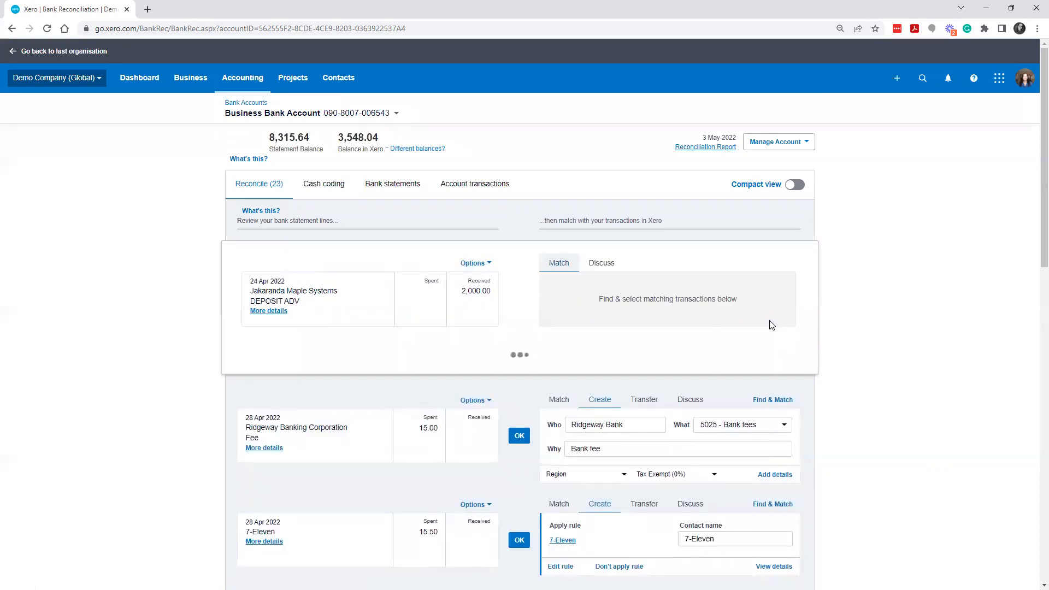
pyautogui.scroll(-1, 539, 344)
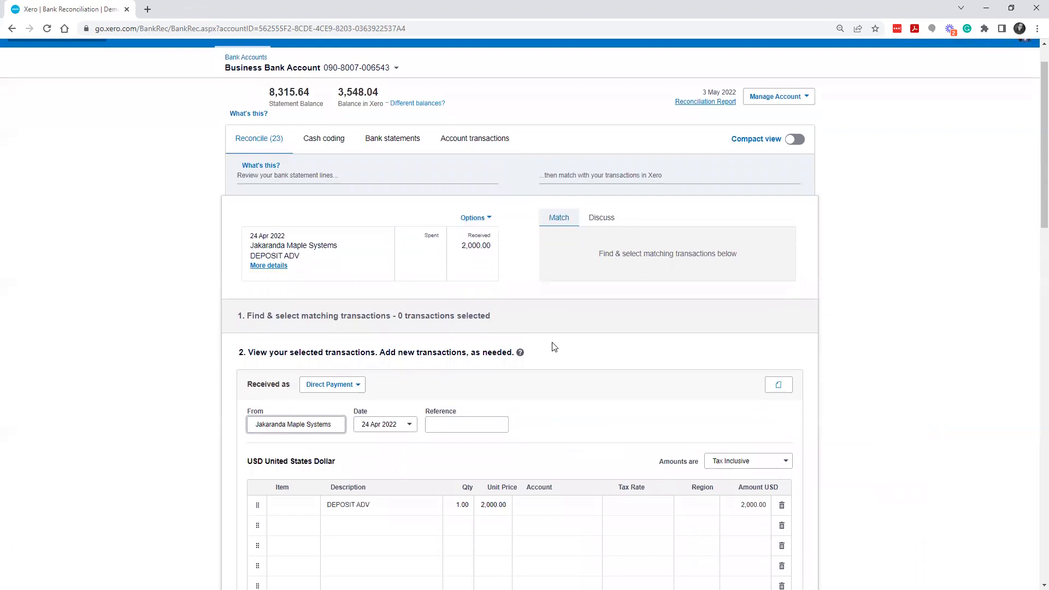
pyautogui.click(346, 384)
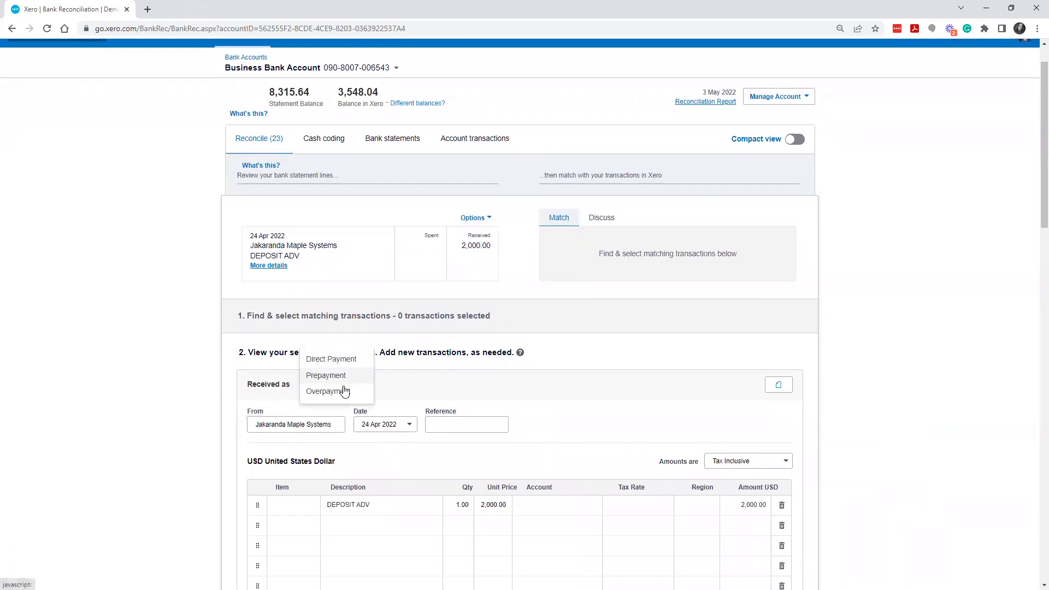
pyautogui.click(334, 377)
pyautogui.scroll(-3, 510, 419)
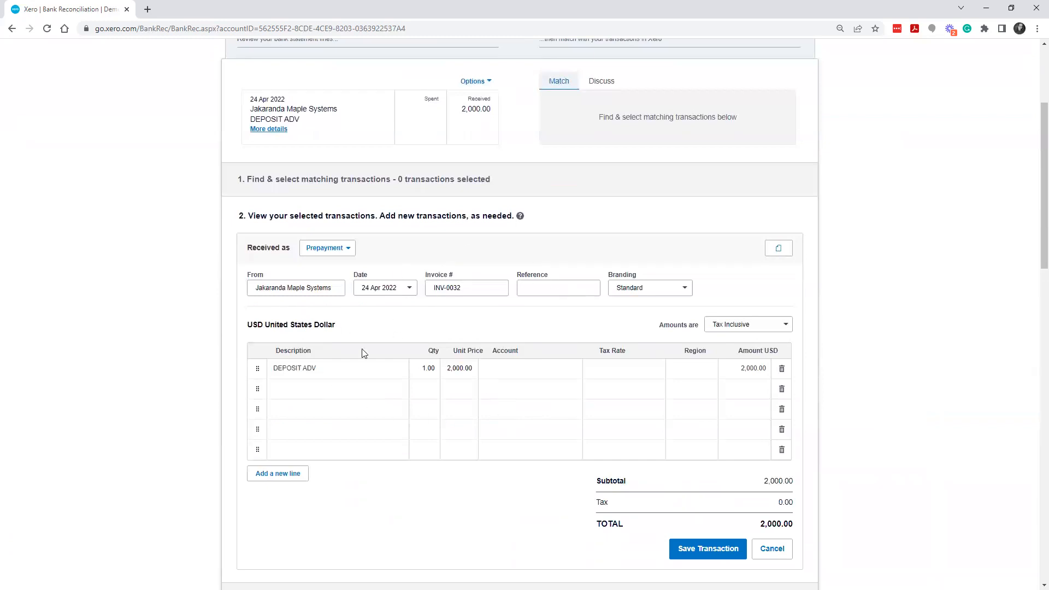
pyautogui.scroll(-1, 399, 312)
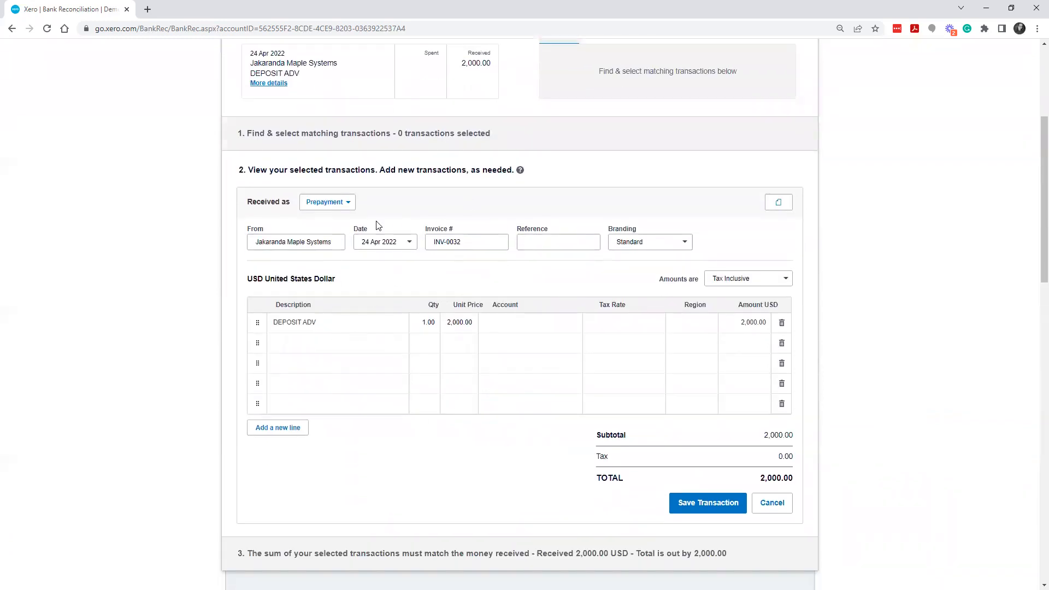
# Change the prepayment line's description to "DEPOSIT - Retainer".
pyautogui.click(346, 326)
pyautogui.doubleClick(305, 323)
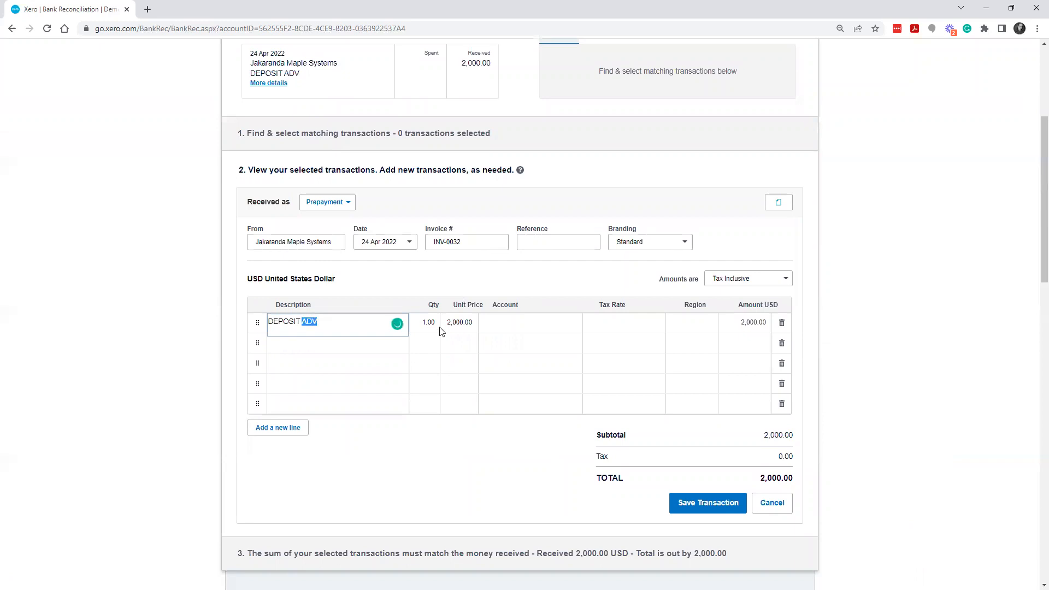
pyautogui.write('- Retainer')
pyautogui.click(443, 330)
# Search the prepayment line's account choices for a prepayment or deposit account.
pyautogui.press('Tab')
pyautogui.write('pre')
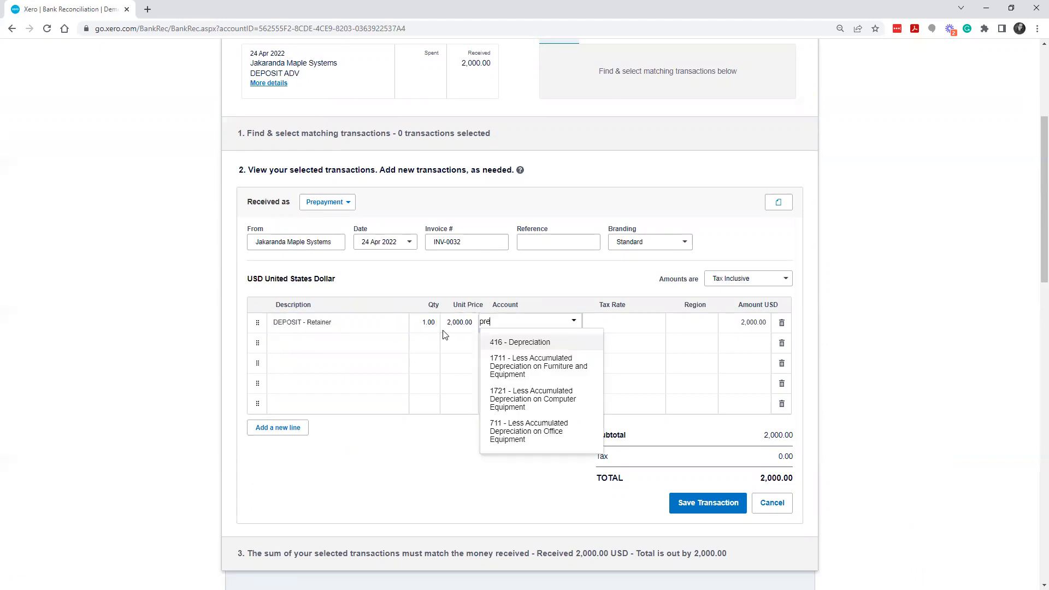
pyautogui.write('epa')
pyautogui.press('BackSpace')
pyautogui.press('BackSpace')
pyautogui.press('BackSpace')
pyautogui.press('BackSpace')
pyautogui.scroll(-3, 445, 335)
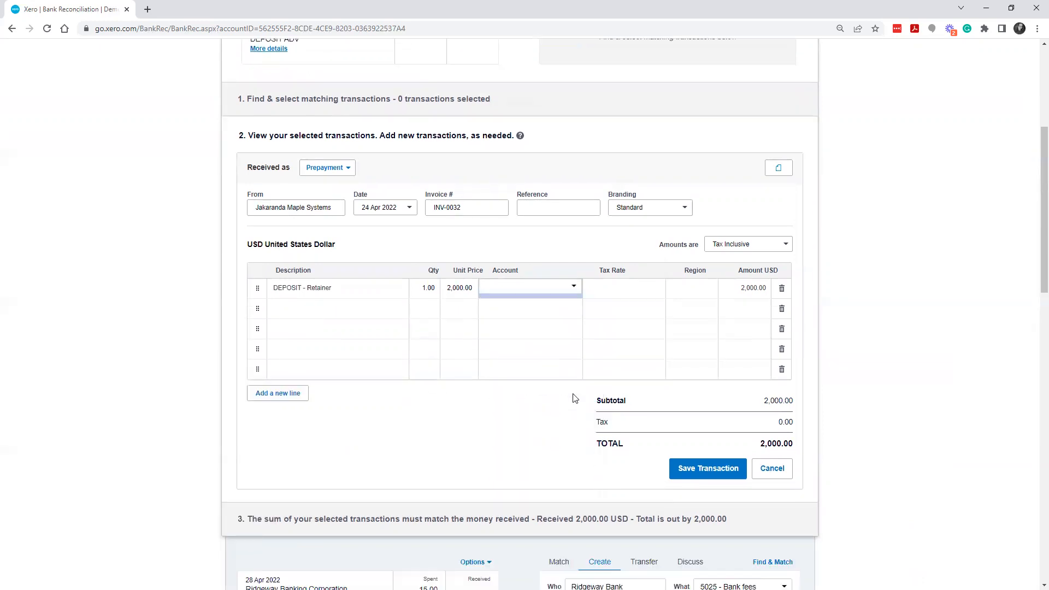
pyautogui.click(573, 185)
pyautogui.write('e')
pyautogui.press('BackSpace')
pyautogui.write('de')
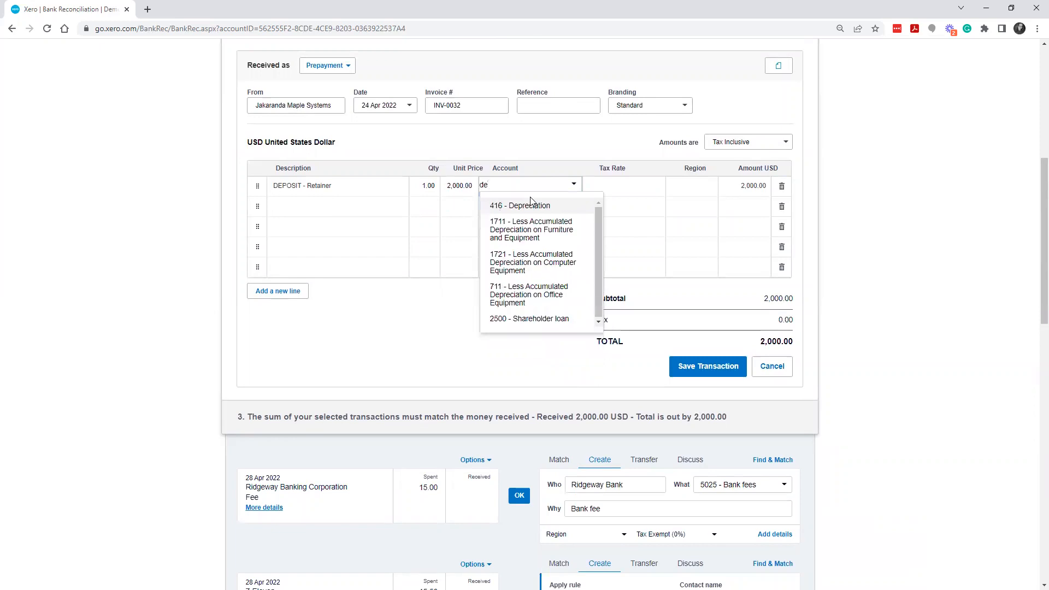
pyautogui.press('BackSpace')
pyautogui.press('BackSpace')
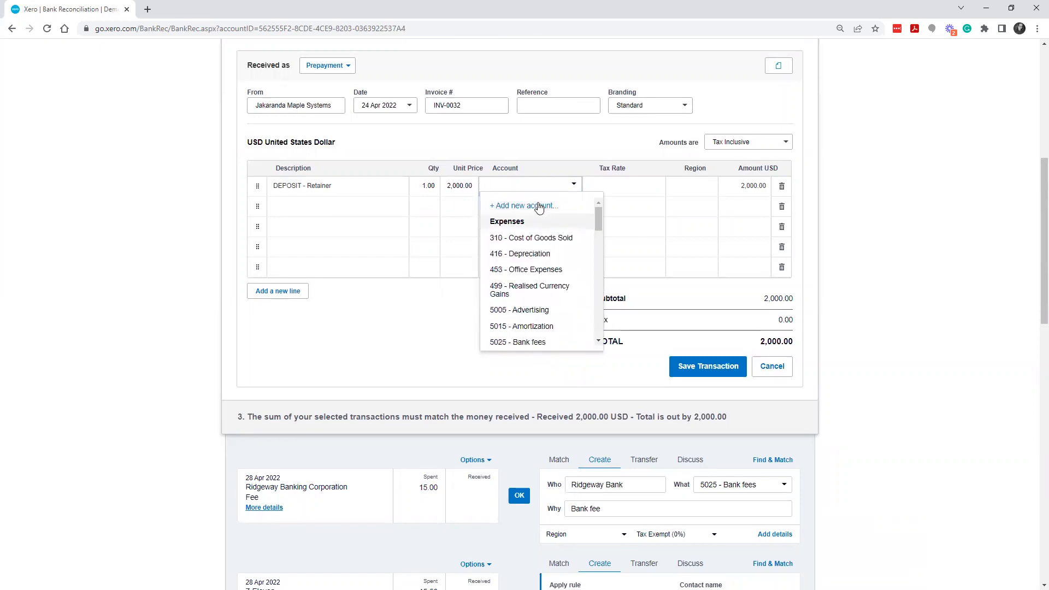
# Start adding a new account from the prepayment line and set its account type to Current Liability.
pyautogui.click(543, 207)
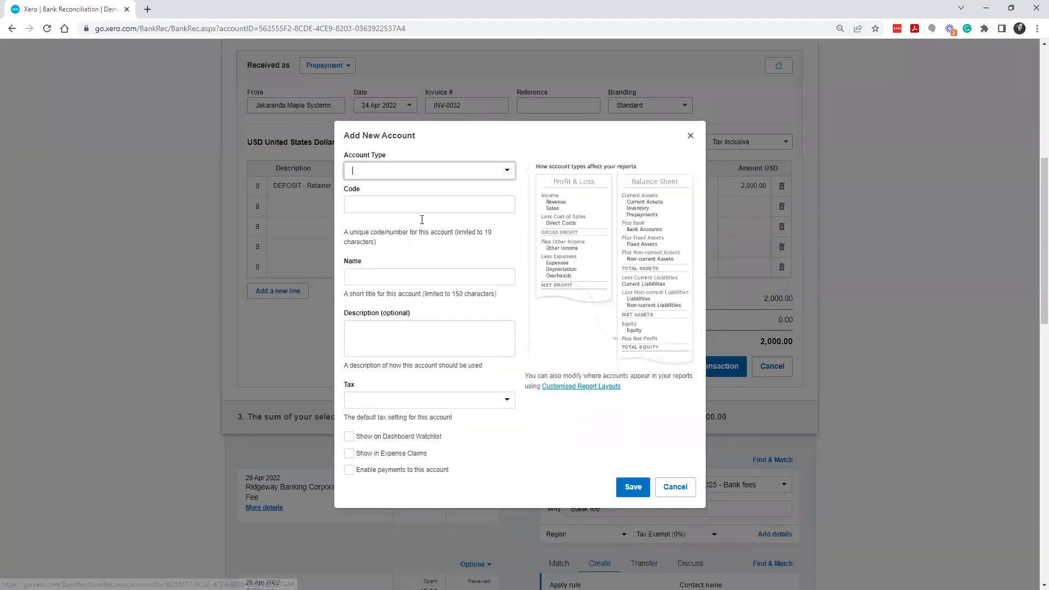
pyautogui.click(509, 171)
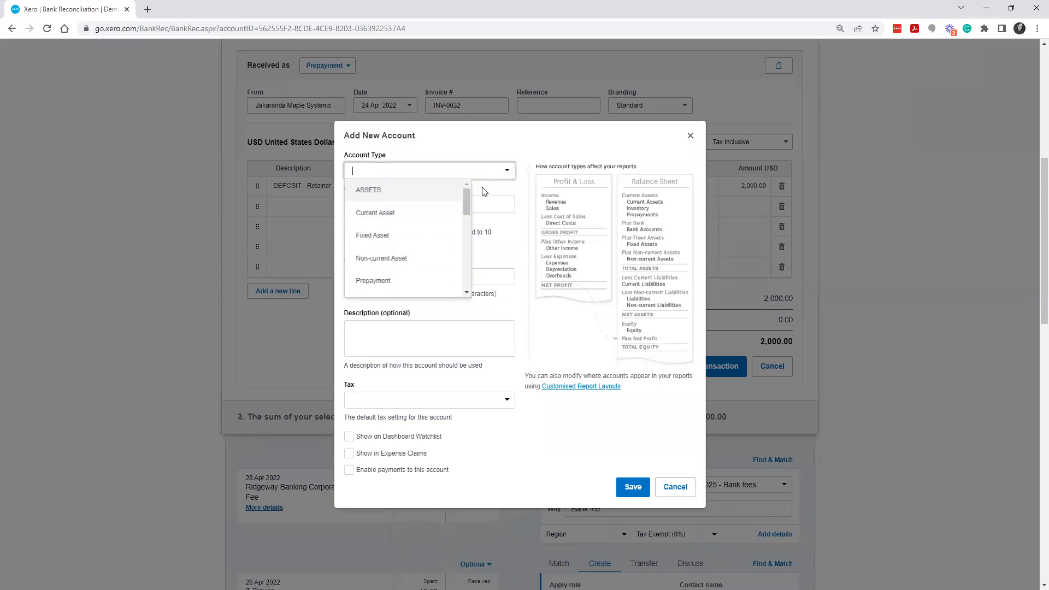
pyautogui.scroll(-1, 395, 226)
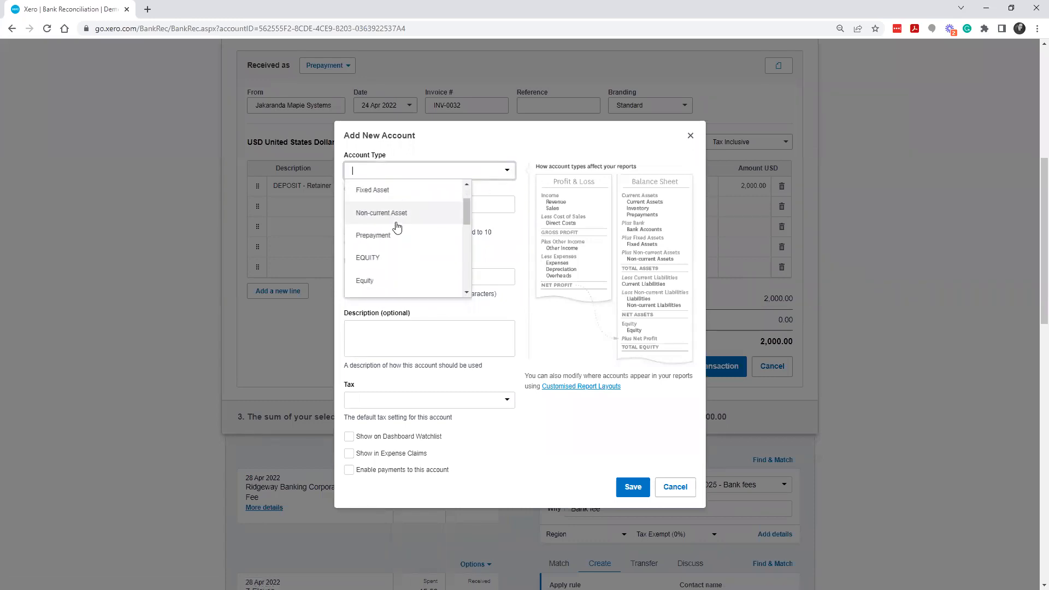
pyautogui.scroll(-4, 395, 255)
pyautogui.scroll(-2, 467, 256)
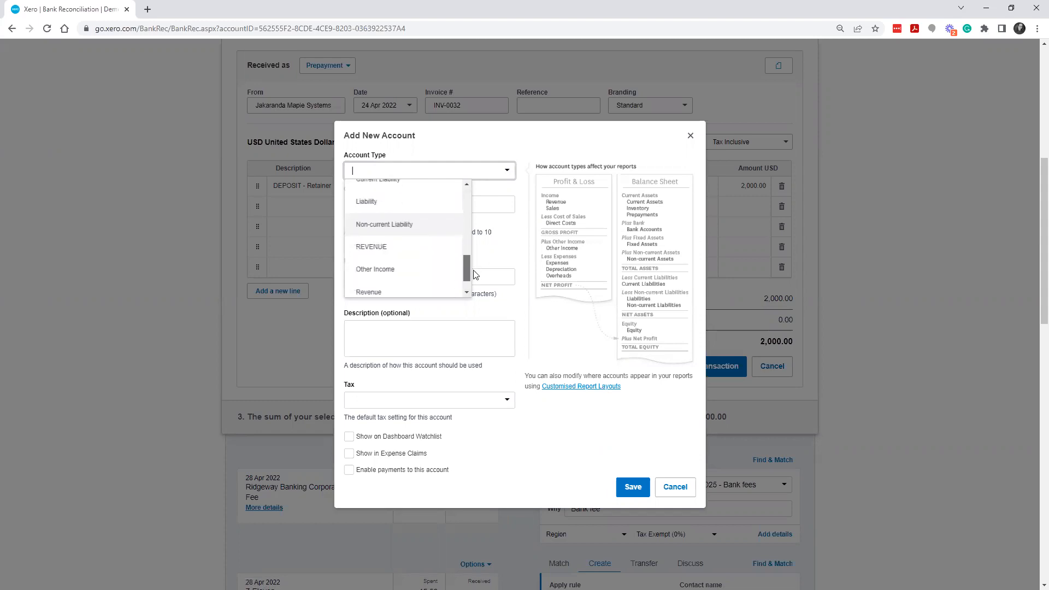
pyautogui.click(403, 216)
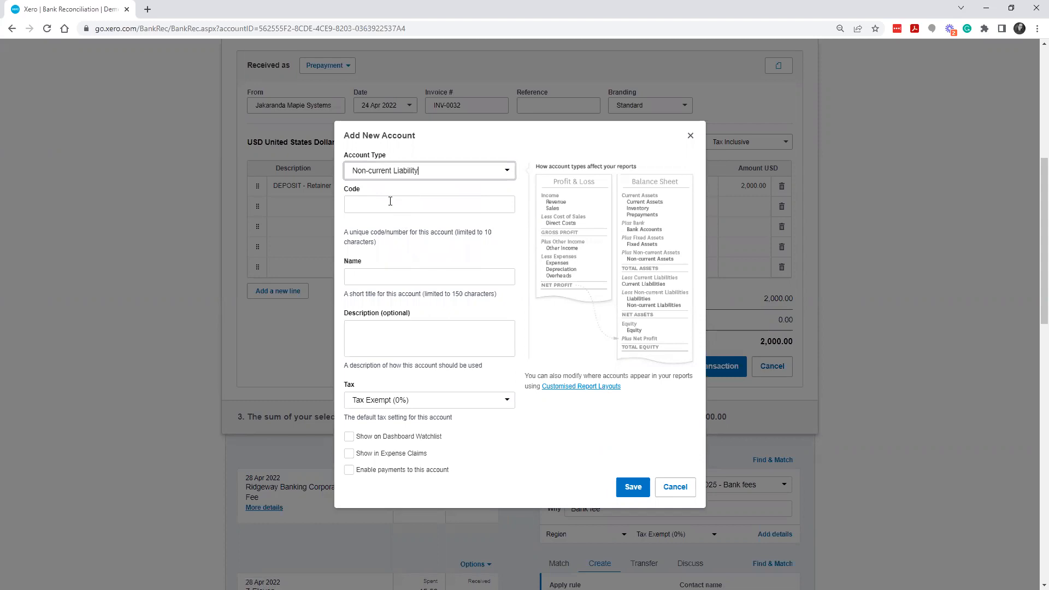
pyautogui.click(506, 171)
pyautogui.moveTo(466, 262); pyautogui.dragTo(468, 255)
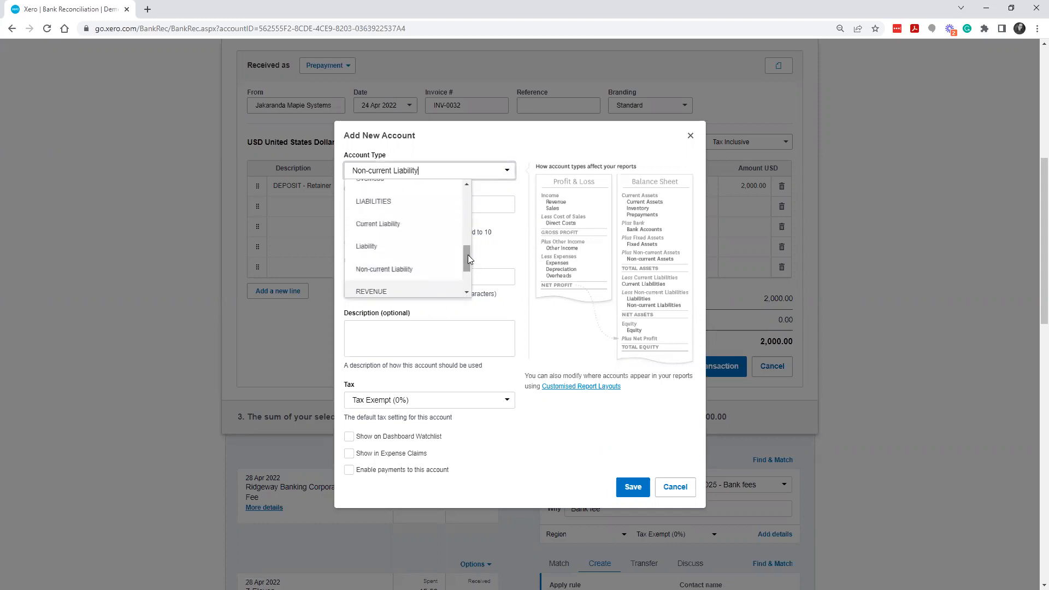
pyautogui.click(382, 224)
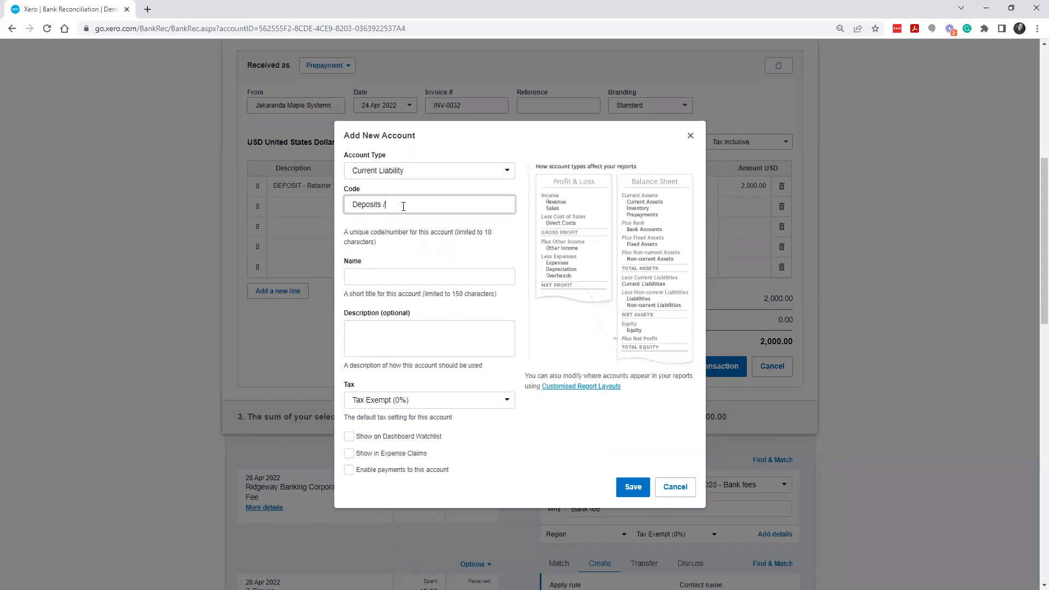
# Try 2200 as the new account's code, then set the code to 2150.
pyautogui.moveTo(406, 206); pyautogui.dragTo(284, 216)
pyautogui.write('2200')
pyautogui.press('Tab')
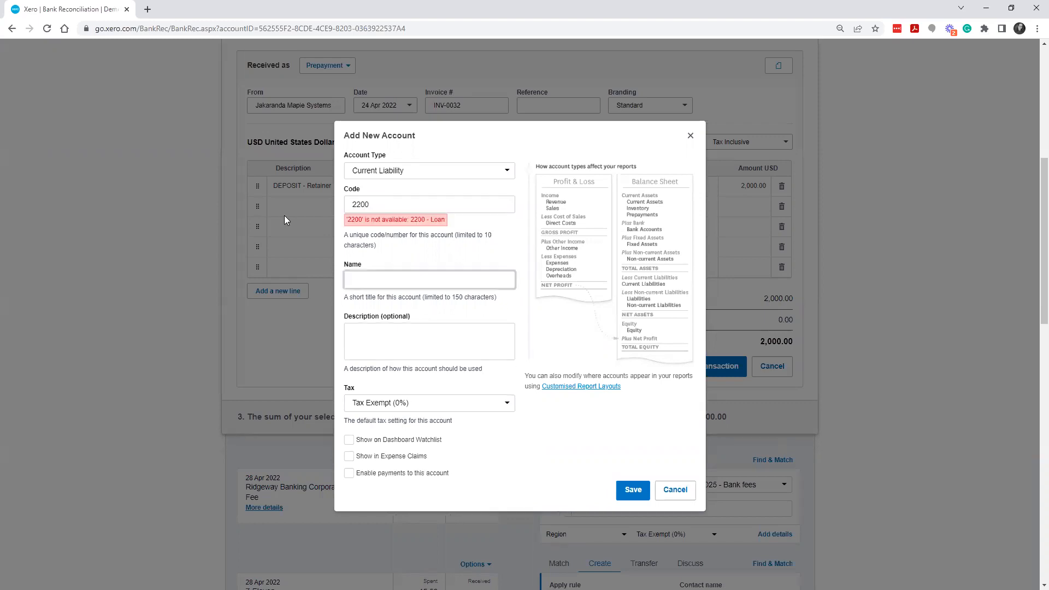
pyautogui.hotkey('shift', 'Tab')
pyautogui.write('2150')
pyautogui.press('Tab')
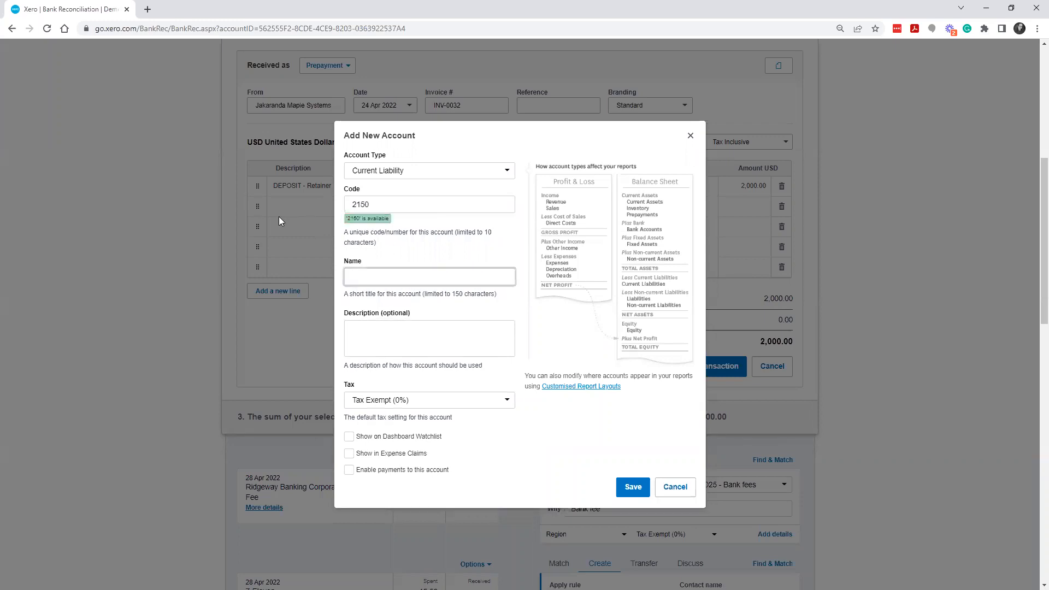
# Name the new account "Deposits / Unearned revenue" and save it to the prepayment line.
pyautogui.write('Deposits ')
pyautogui.write('s / Une')
pyautogui.write('arned revenue')
pyautogui.click(640, 487)
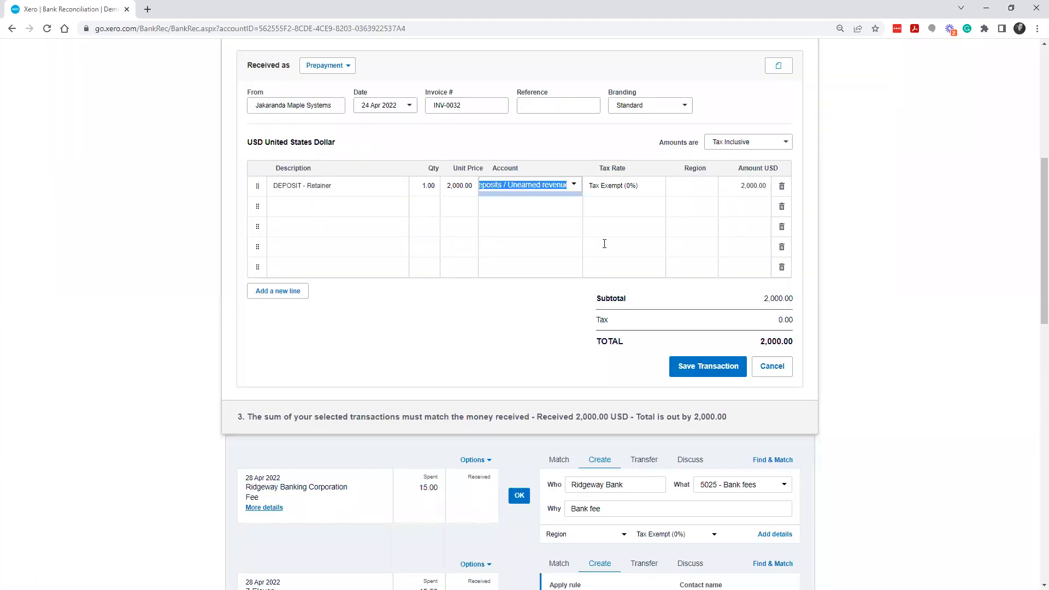
# Keep the transaction type as Prepayment, save the Jakaranda Maple Systems transaction and reconcile it with the 2,000.00 receipt.
pyautogui.scroll(2, 375, 327)
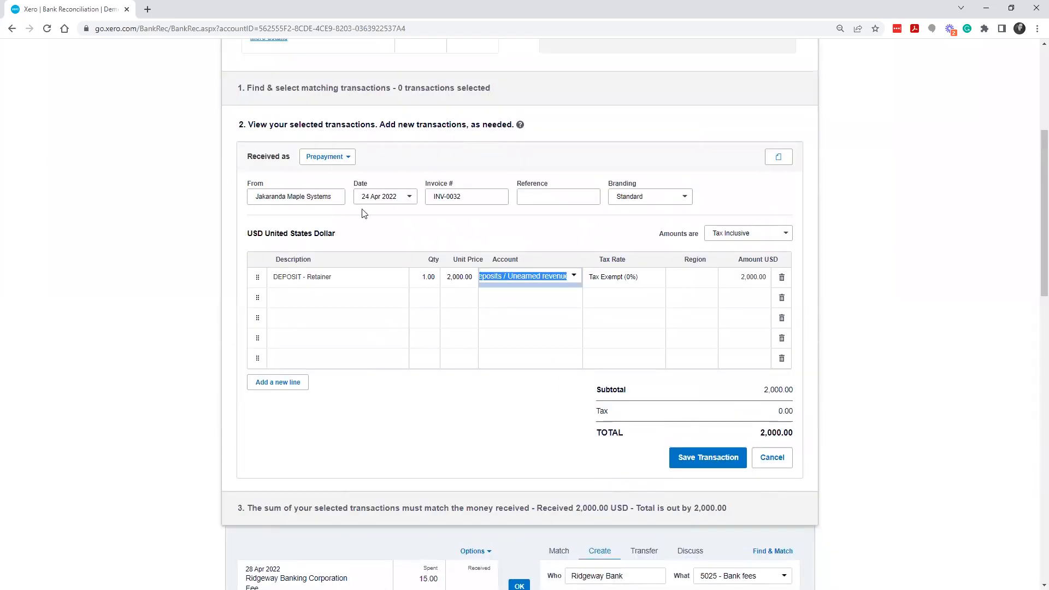
pyautogui.scroll(-1, 363, 214)
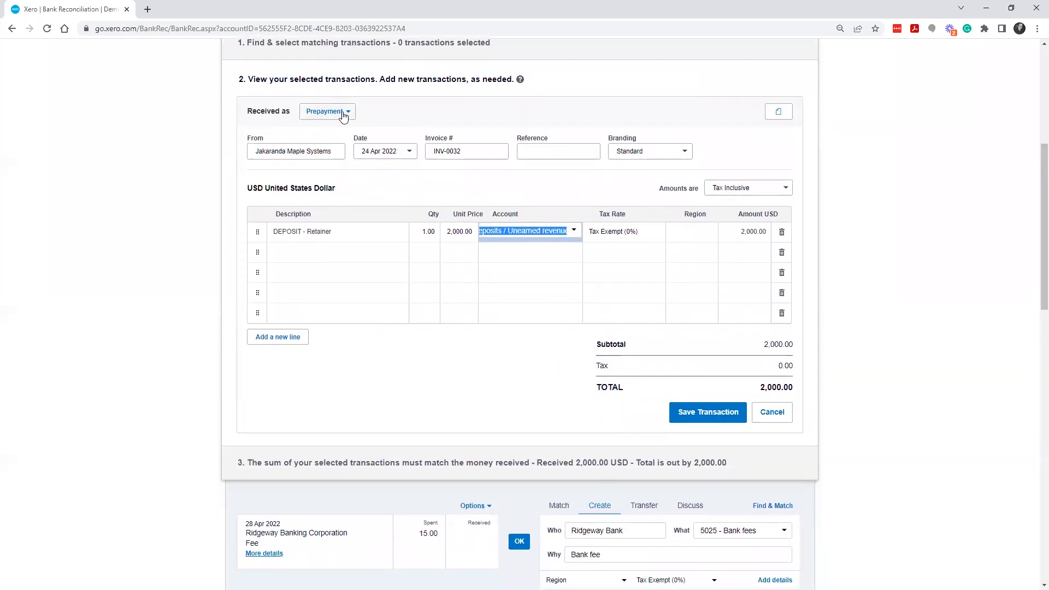
pyautogui.click(339, 111)
pyautogui.click(358, 147)
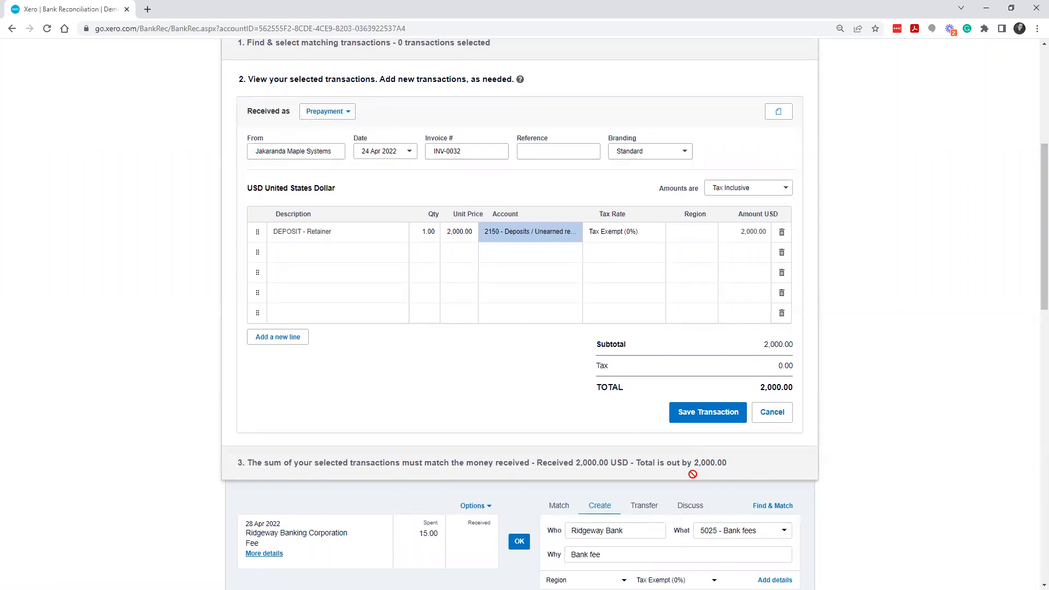
pyautogui.scroll(2, 692, 474)
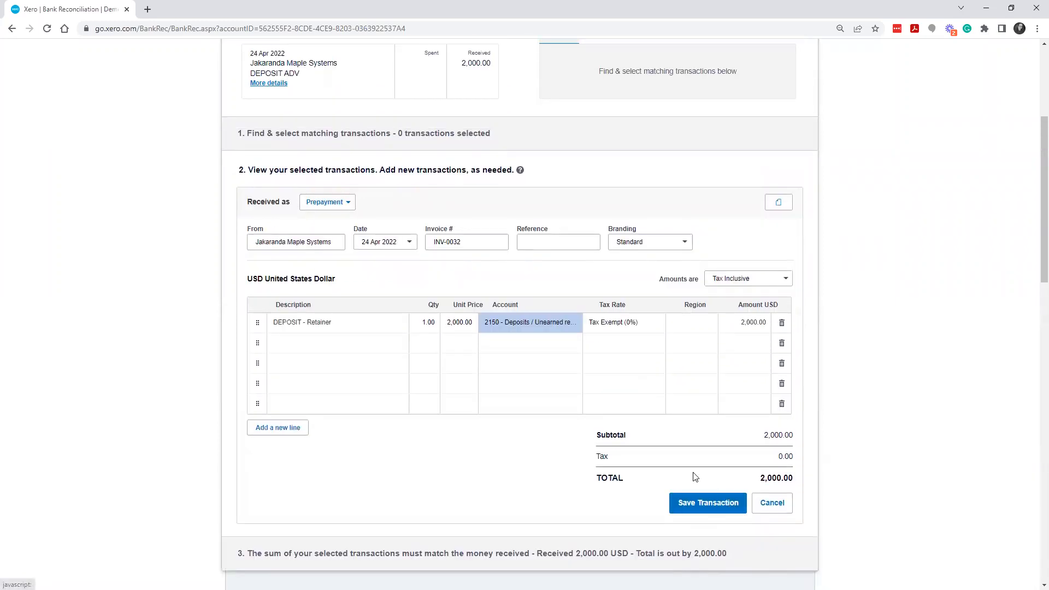
pyautogui.scroll(3, 490, 437)
pyautogui.scroll(-4, 547, 443)
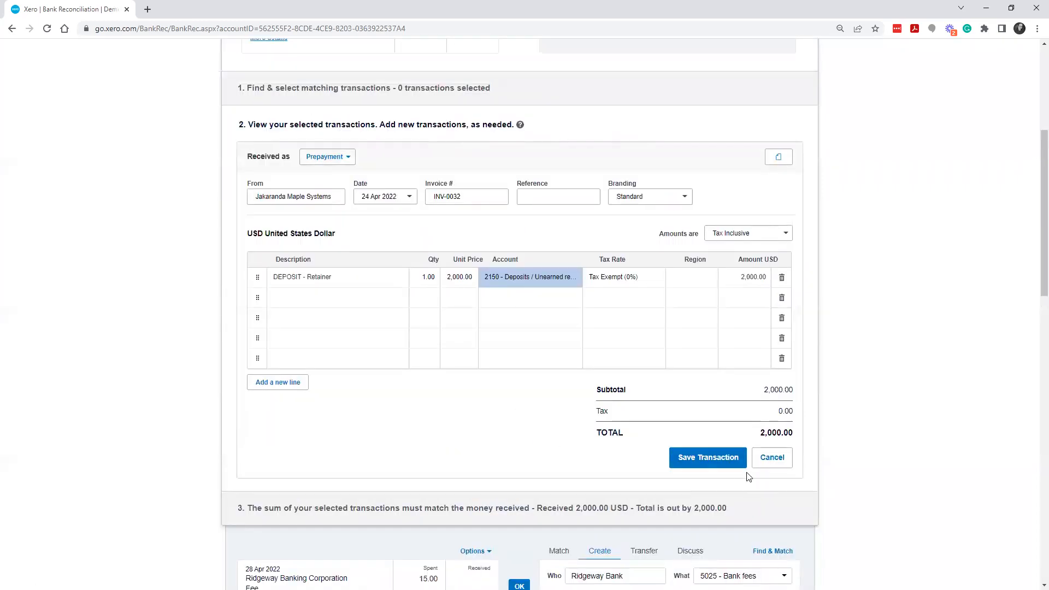
pyautogui.click(719, 464)
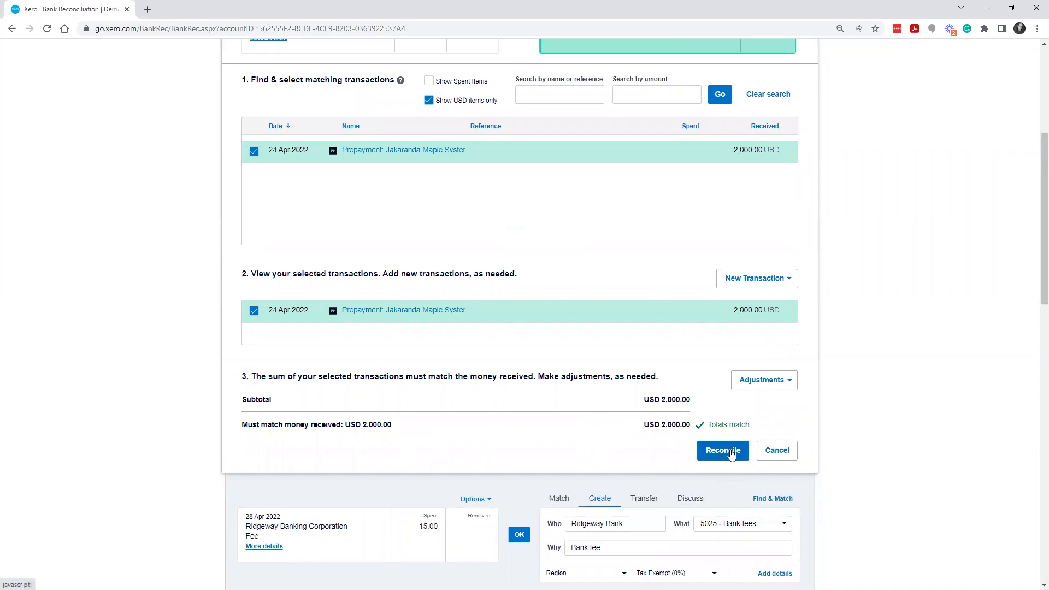
pyautogui.click(731, 452)
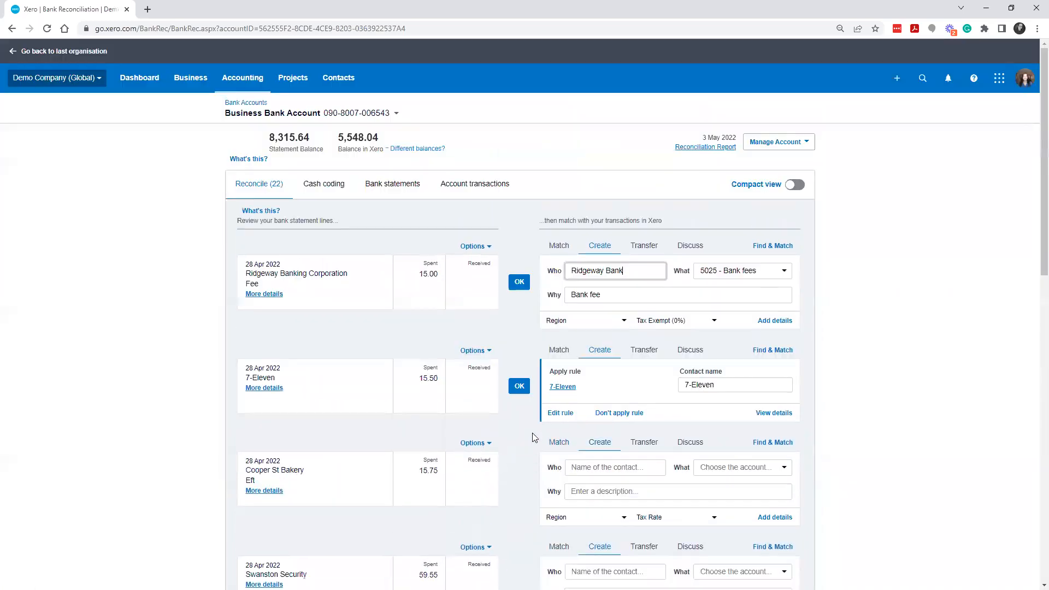
# View the details applied by the 7-Eleven bank rule, save the 15.50 transaction unchanged and reconcile the line.
pyautogui.scroll(-3, 479, 327)
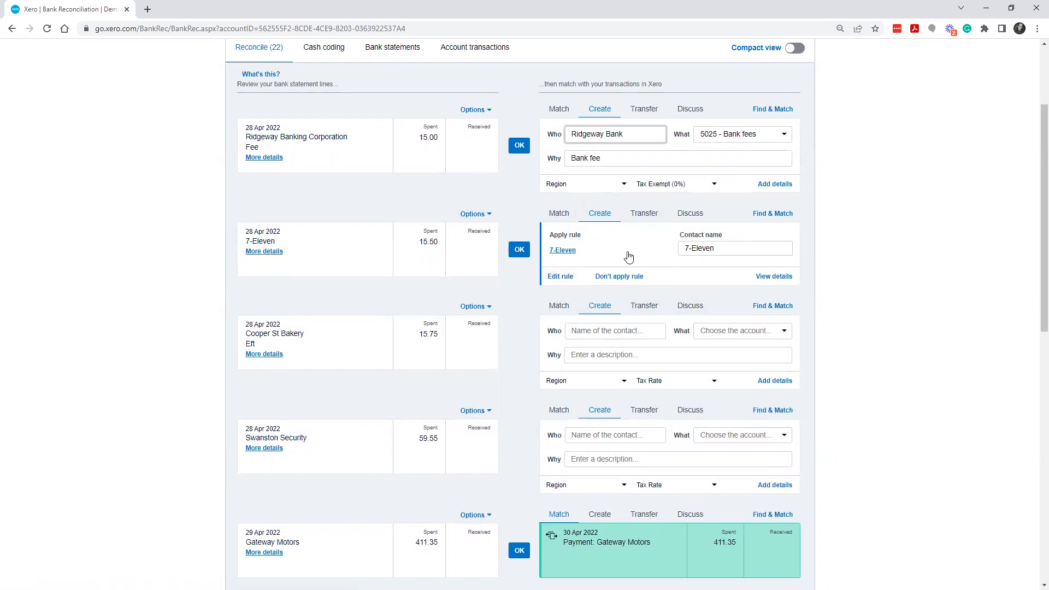
pyautogui.click(774, 277)
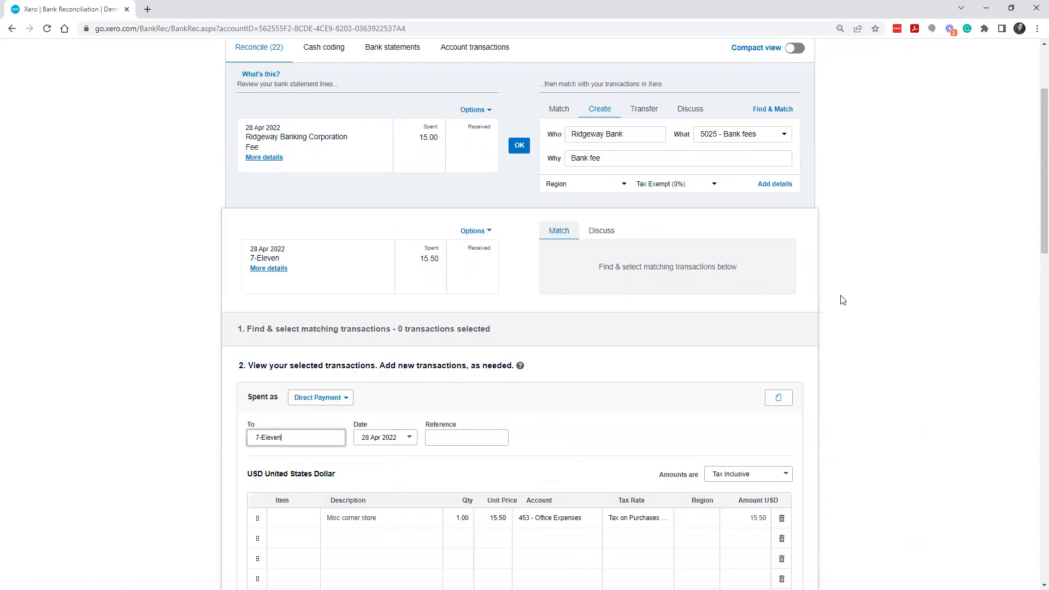
pyautogui.scroll(-4, 843, 300)
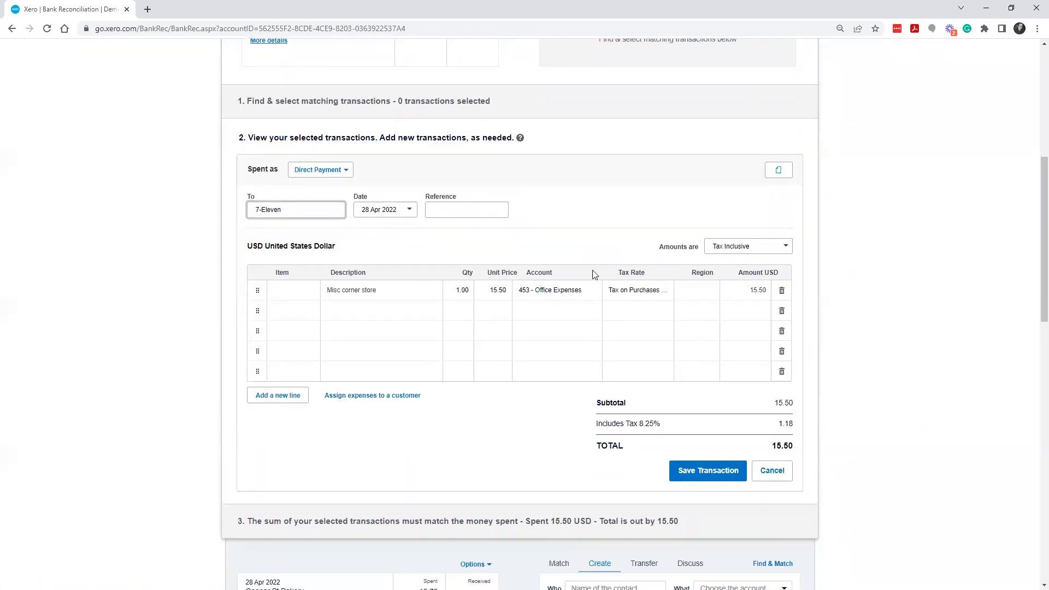
pyautogui.click(732, 482)
pyautogui.scroll(5, 592, 300)
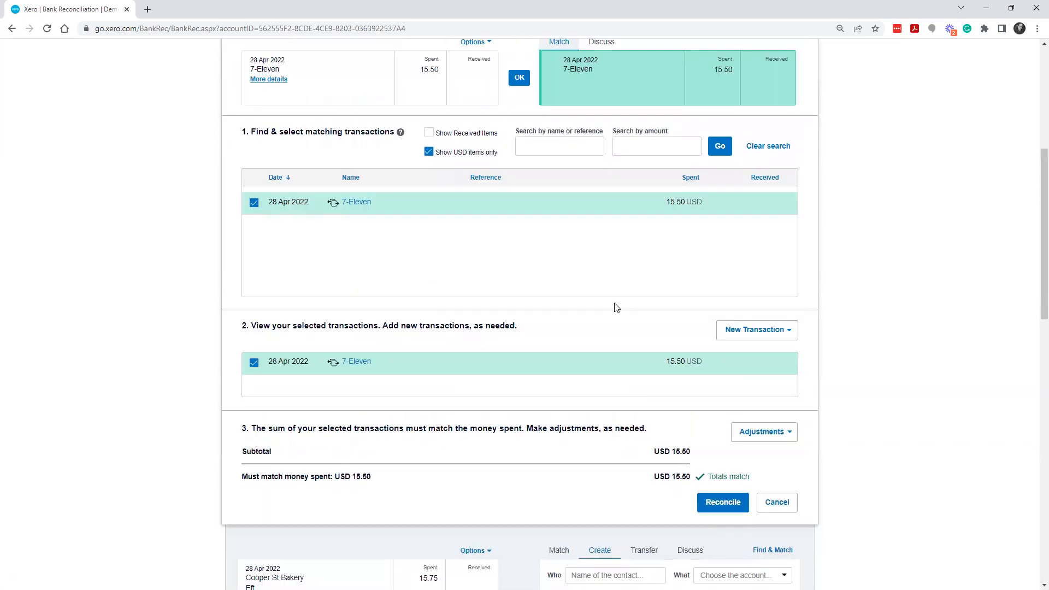
pyautogui.click(519, 315)
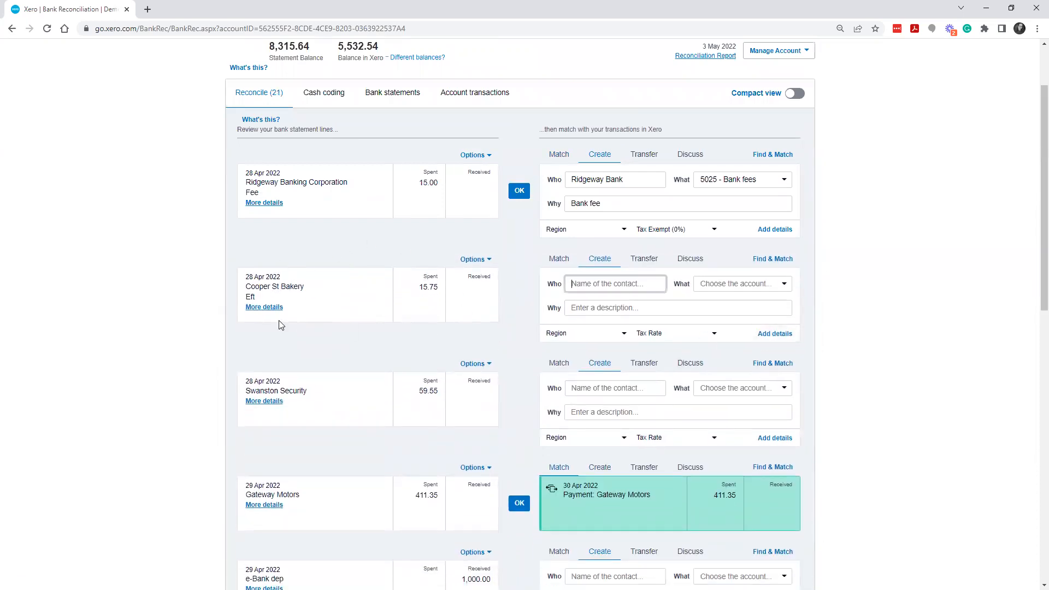
# Start a new bank rule from the Cooper St Bakery statement line.
pyautogui.click(487, 265)
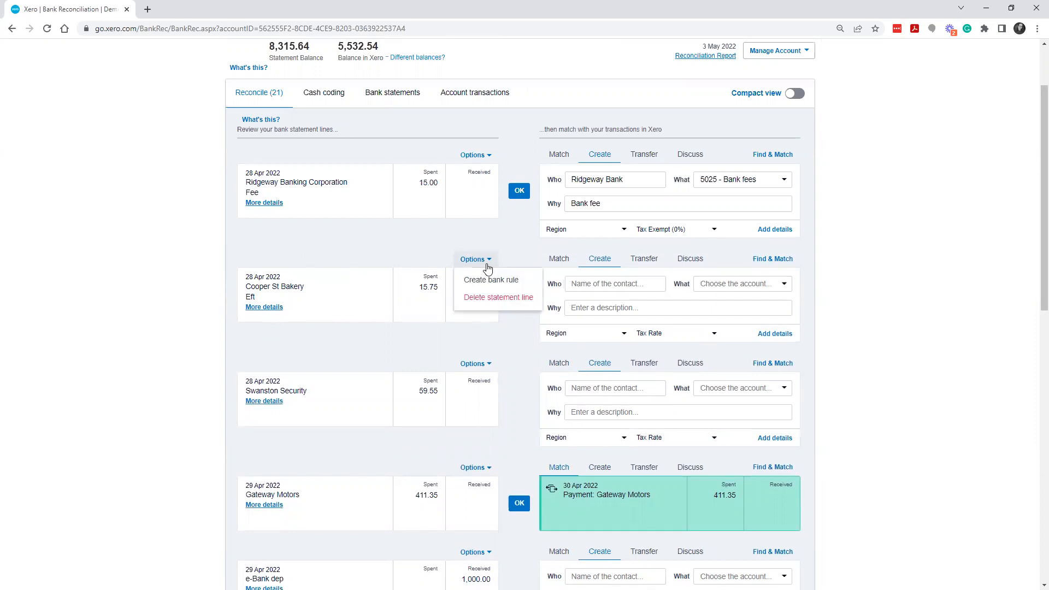
pyautogui.click(492, 280)
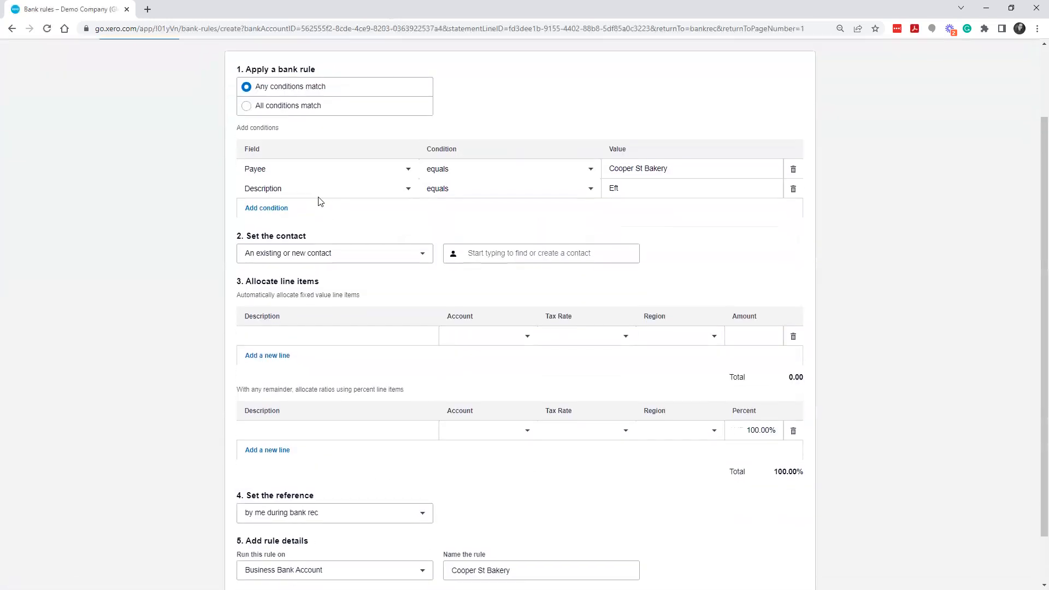
pyautogui.scroll(-2, 333, 238)
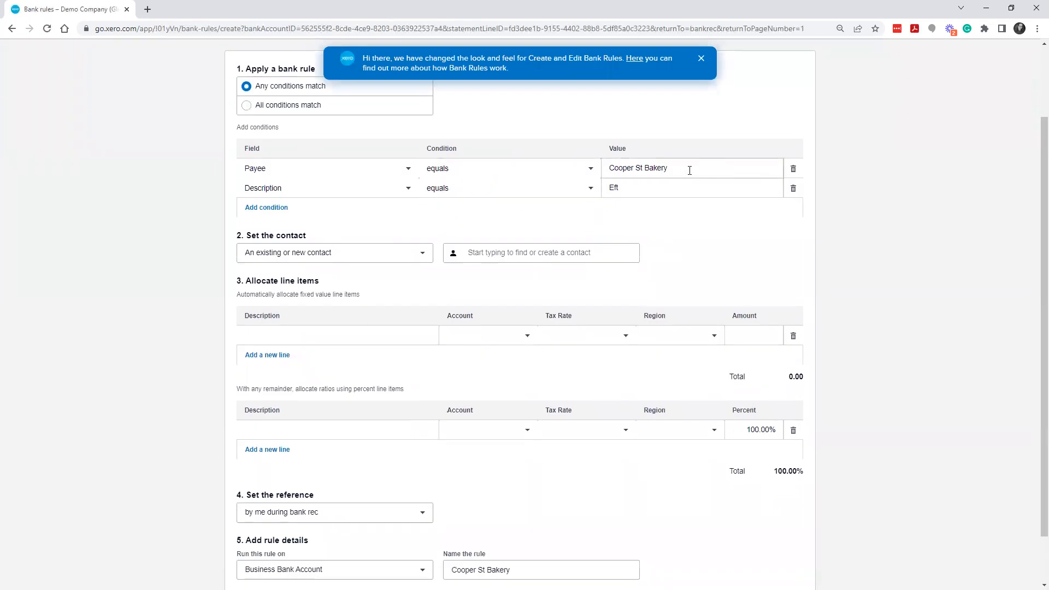
# Remove the Description condition from the bank rule and make the Payee condition match values that contain "Cooper St Bakery".
pyautogui.scroll(-1, 678, 167)
pyautogui.scroll(2, 445, 199)
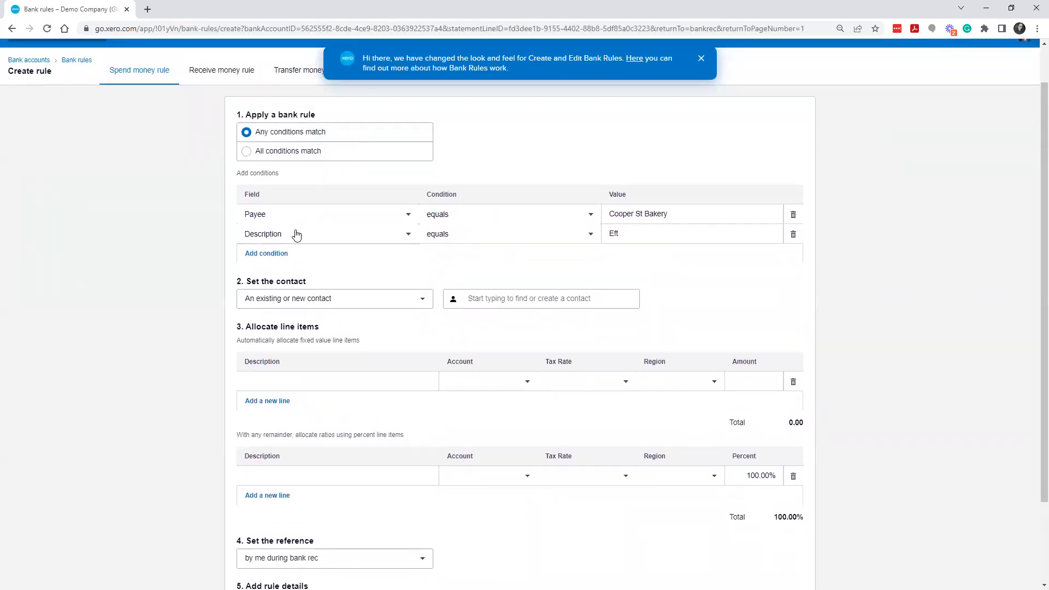
pyautogui.click(794, 234)
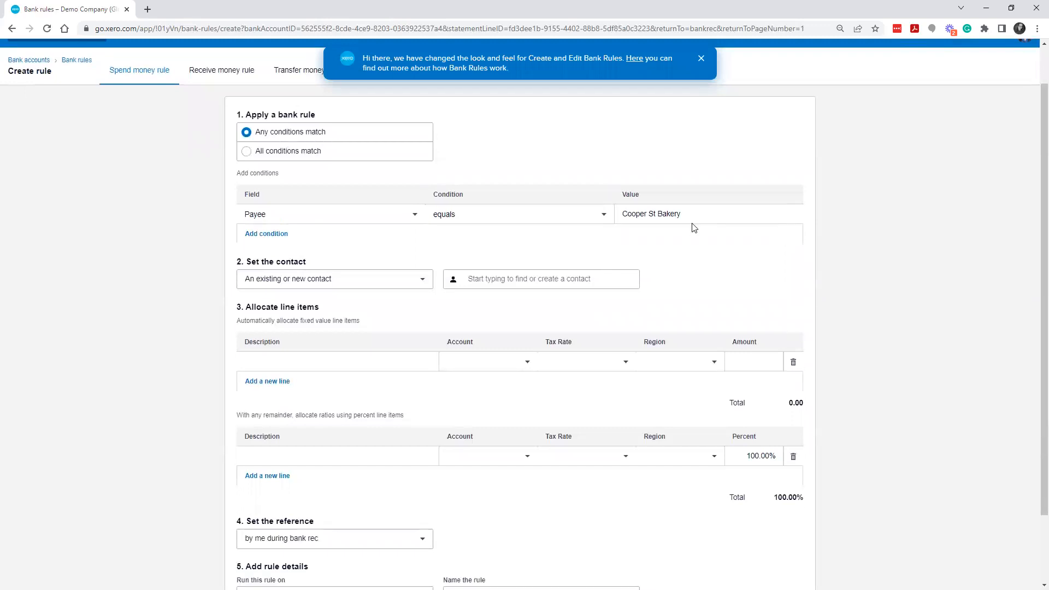
pyautogui.click(605, 218)
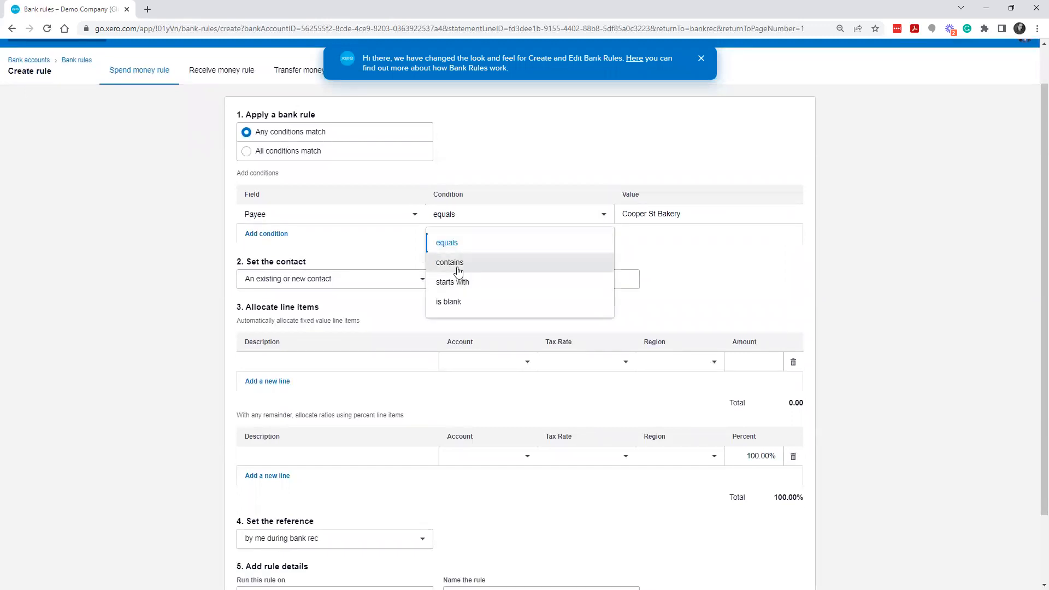
pyautogui.click(461, 265)
# Create "Cooper St Bakery" as a new contact for the bank rule.
pyautogui.scroll(-3, 688, 222)
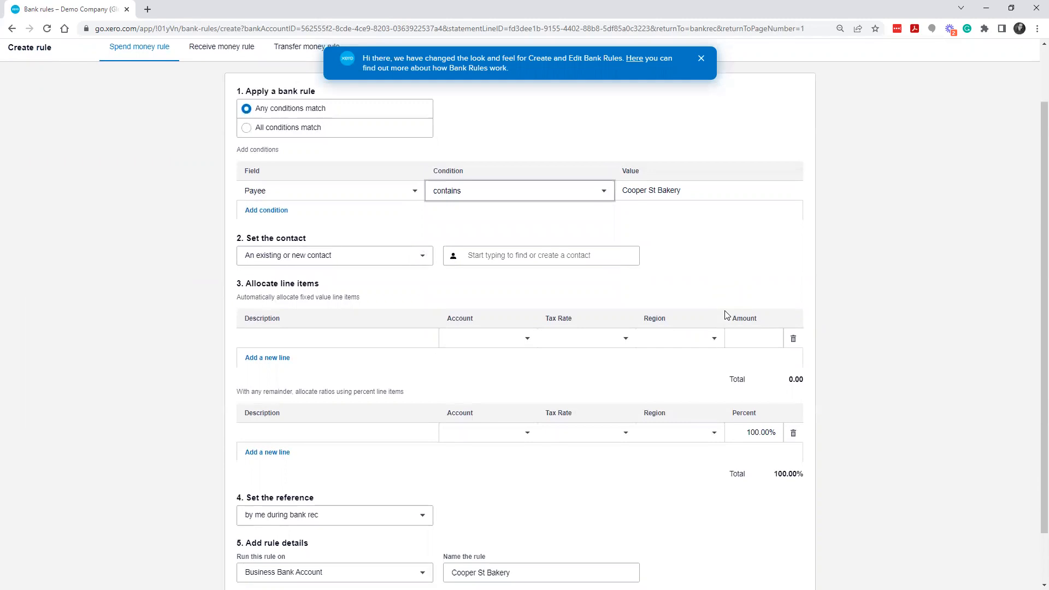
pyautogui.click(526, 200)
pyautogui.write('Cooper St')
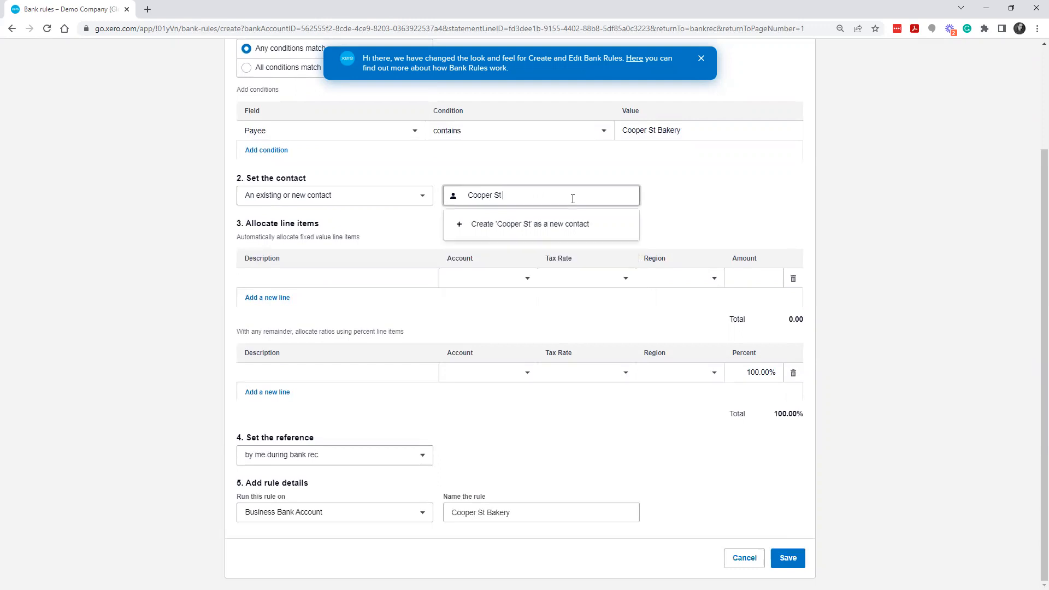
pyautogui.write(' Bakery')
pyautogui.click(586, 230)
# Describe the fixed value line as "Meal expense" and allocate it to account 5055 - Meals and entertainment.
pyautogui.click(346, 277)
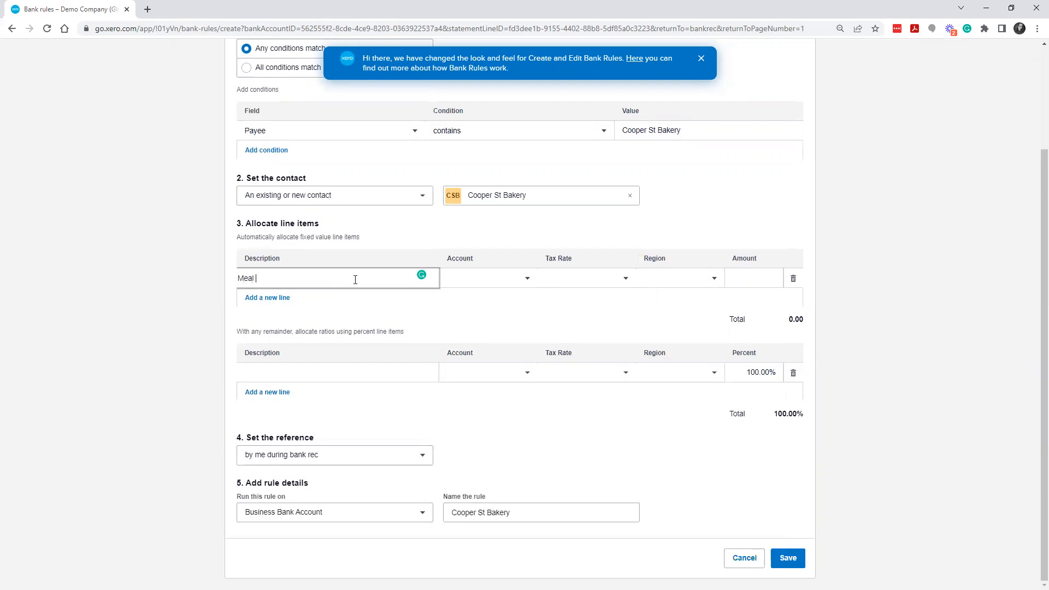
pyautogui.write('pense')
pyautogui.press('Tab')
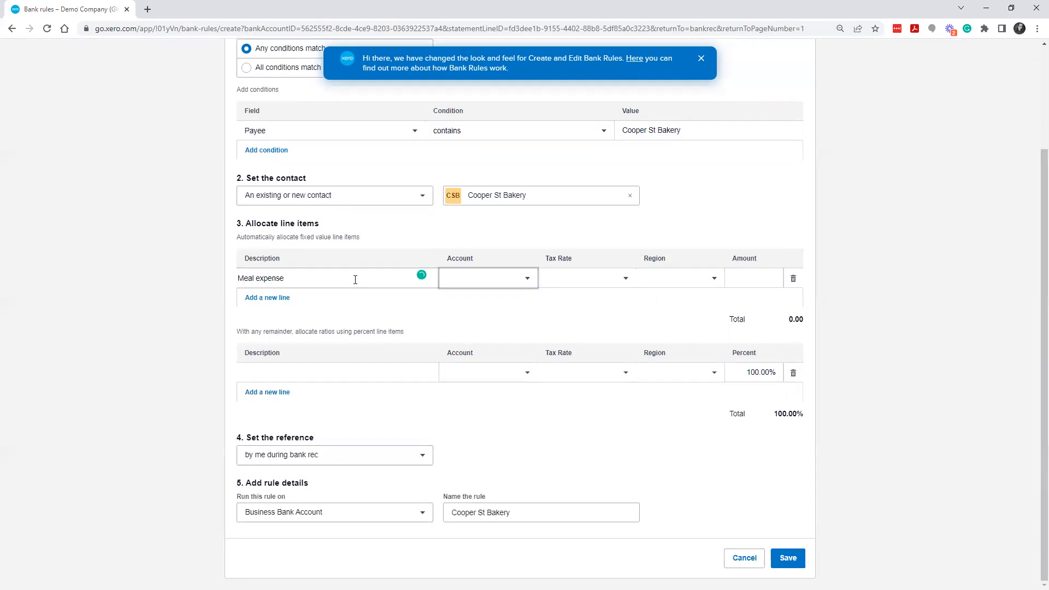
pyautogui.click(463, 279)
pyautogui.write('me')
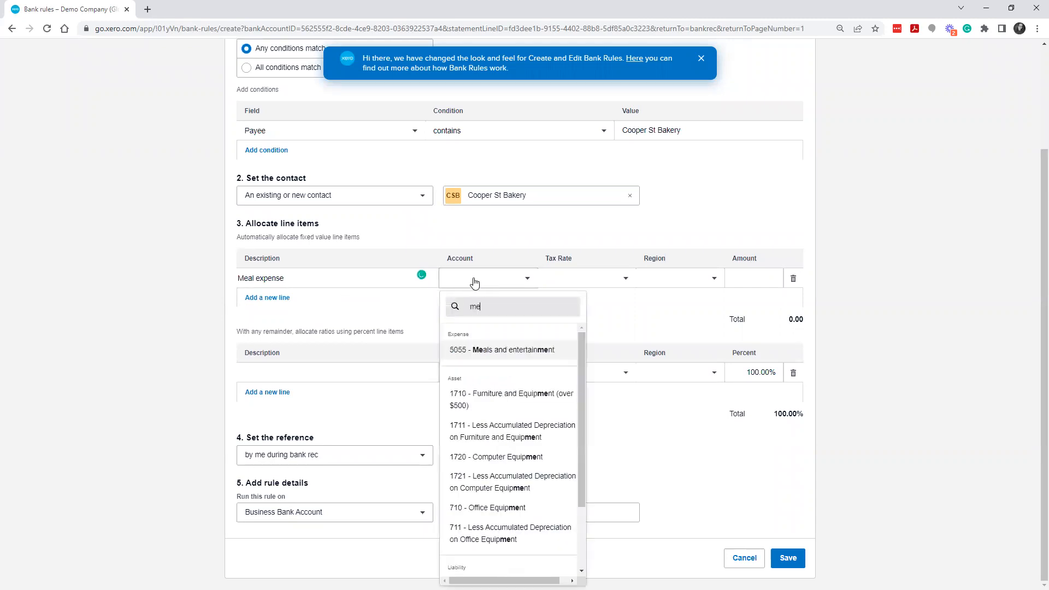
pyautogui.click(549, 350)
# Set the tax rate of the fixed value line to GST on Purchases (5%), without entering an amount.
pyautogui.click(626, 280)
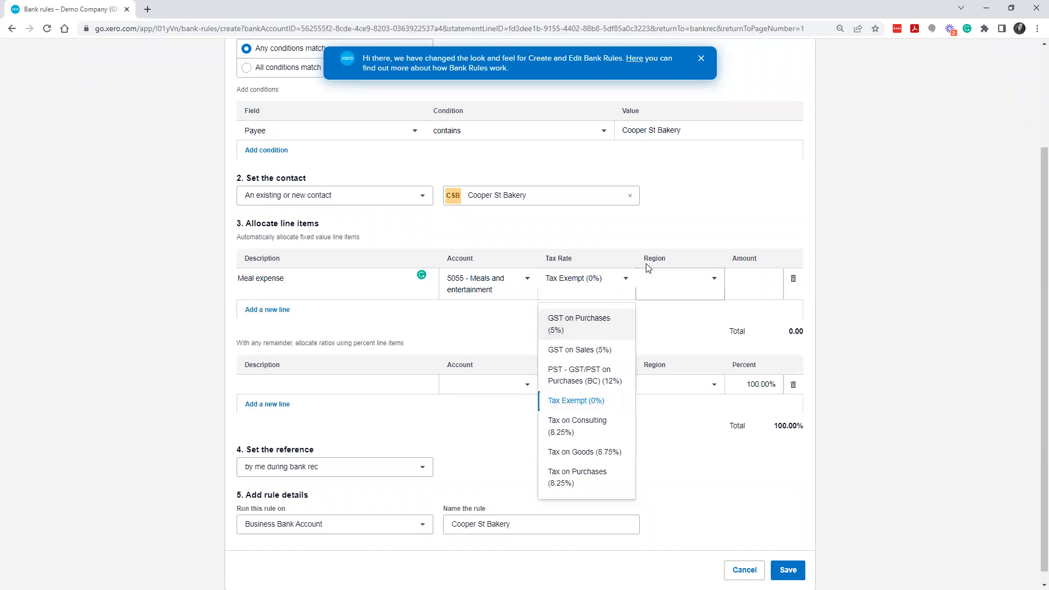
pyautogui.click(701, 244)
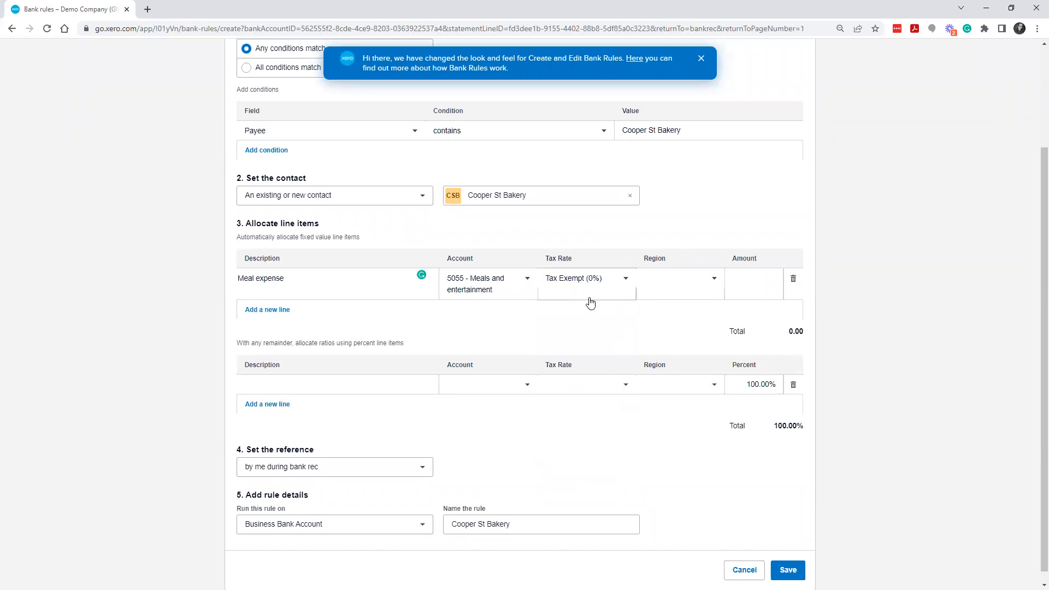
pyautogui.click(769, 289)
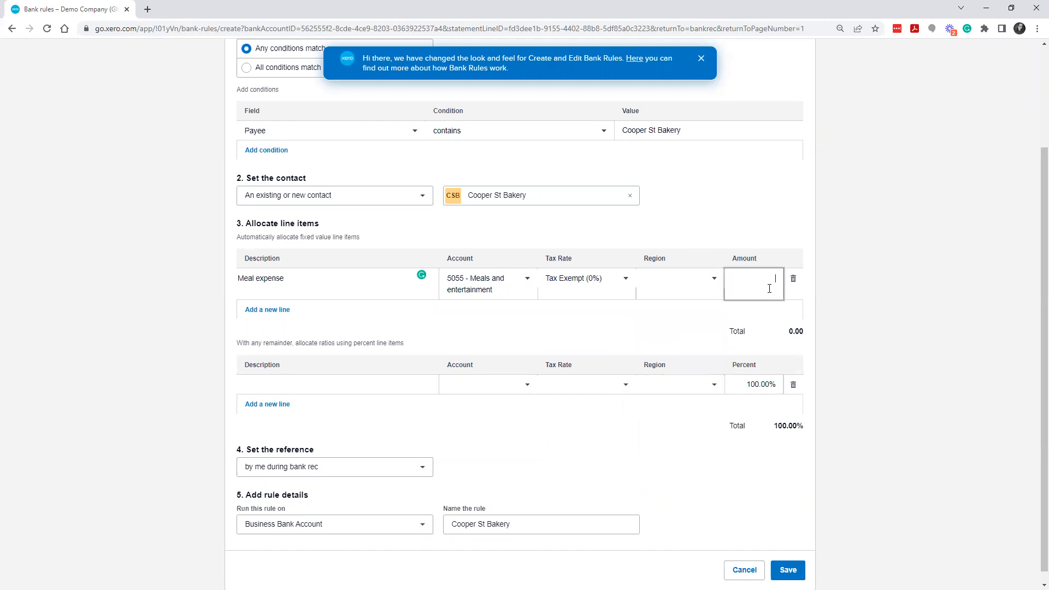
pyautogui.click(594, 288)
pyautogui.click(604, 334)
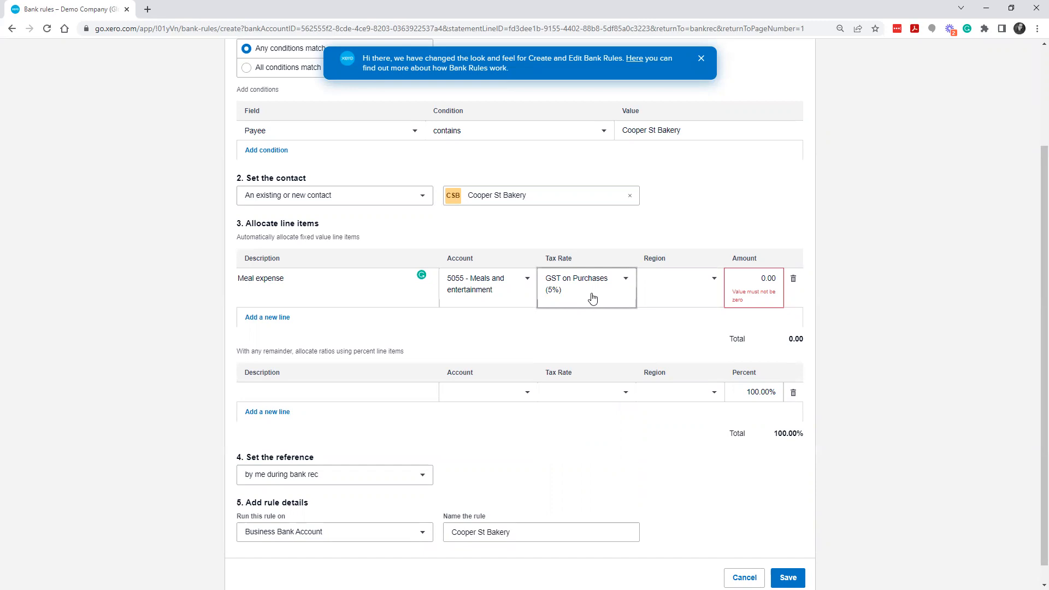
pyautogui.click(746, 272)
pyautogui.click(742, 226)
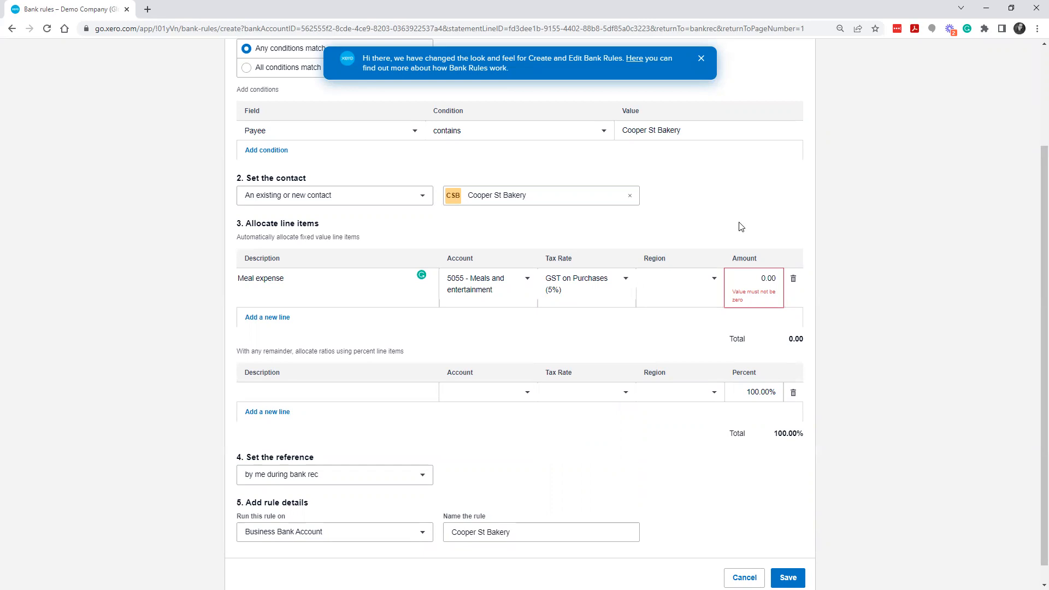
# Review the rule's settings and try to save it with the fixed value line at a zero amount.
pyautogui.click(762, 279)
pyautogui.scroll(-1, 736, 231)
pyautogui.scroll(3, 735, 229)
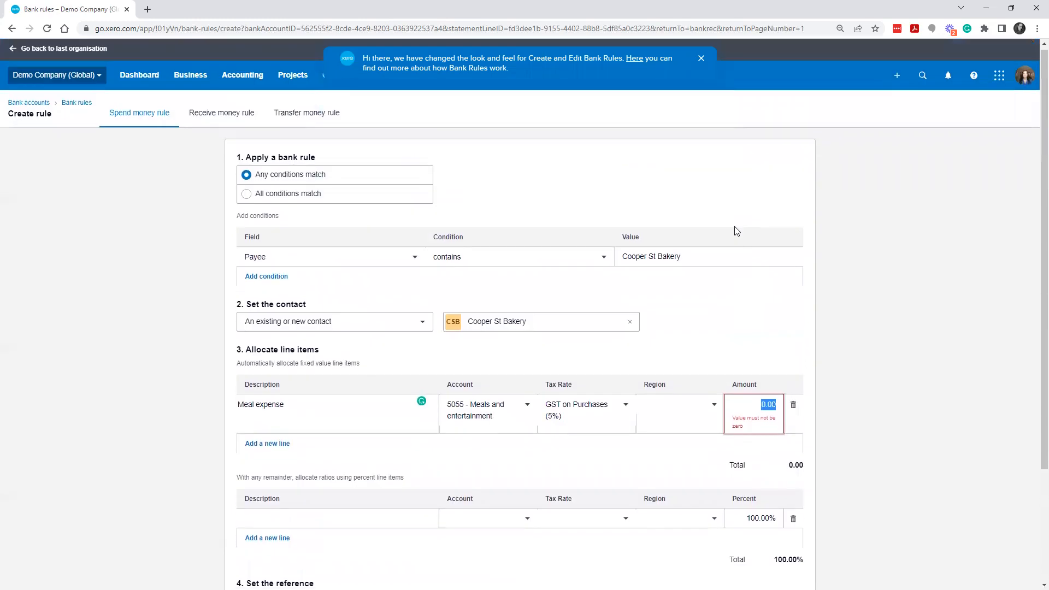
pyautogui.scroll(-2, 738, 234)
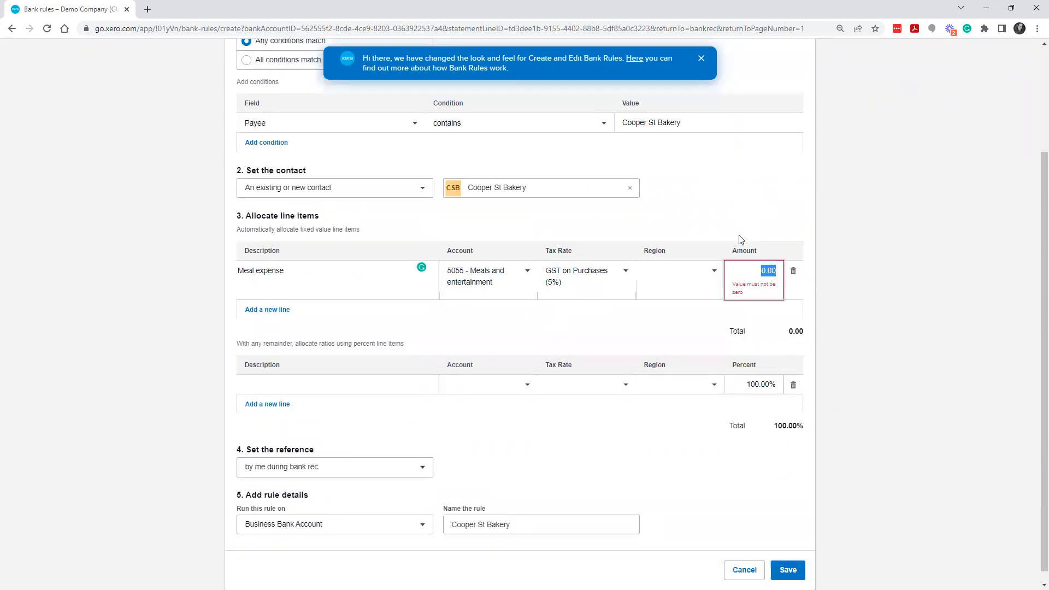
pyautogui.click(618, 342)
pyautogui.scroll(-1, 292, 363)
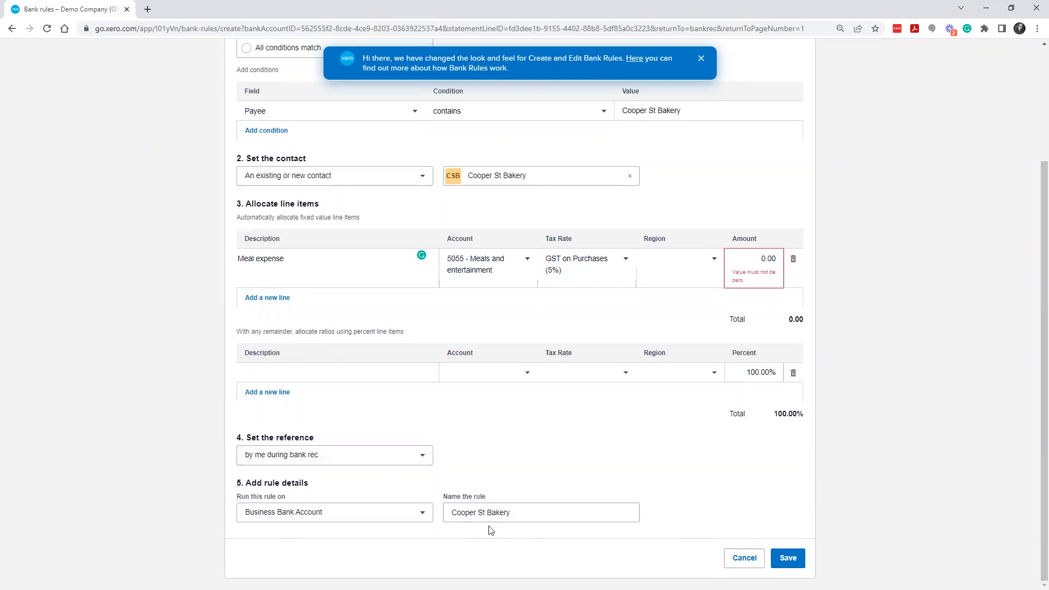
pyautogui.click(789, 559)
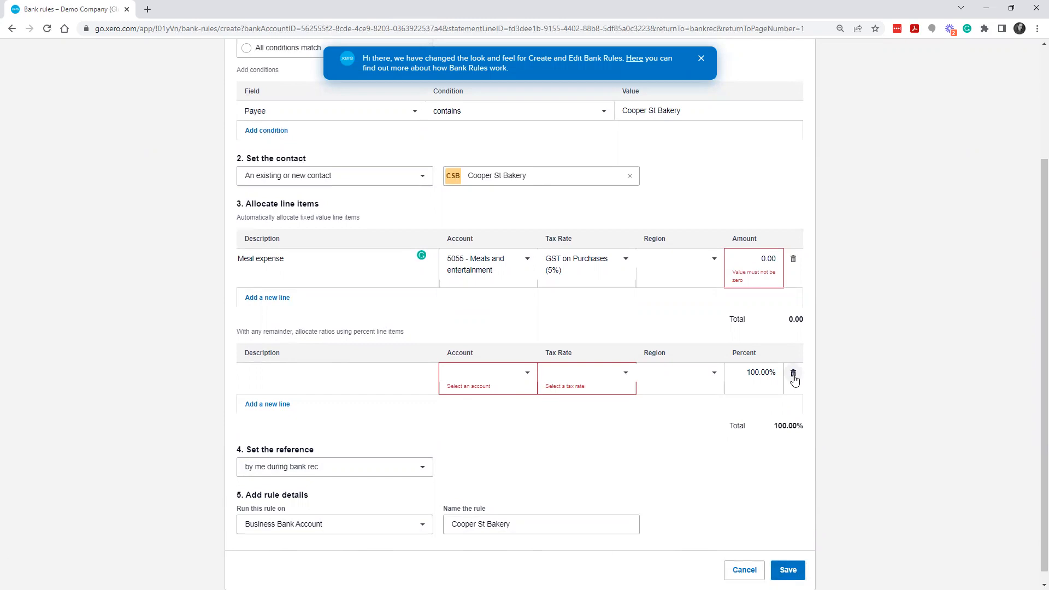
# Move the description "Meal expense" from the fixed value line to the 100% percent line.
pyautogui.click(290, 259)
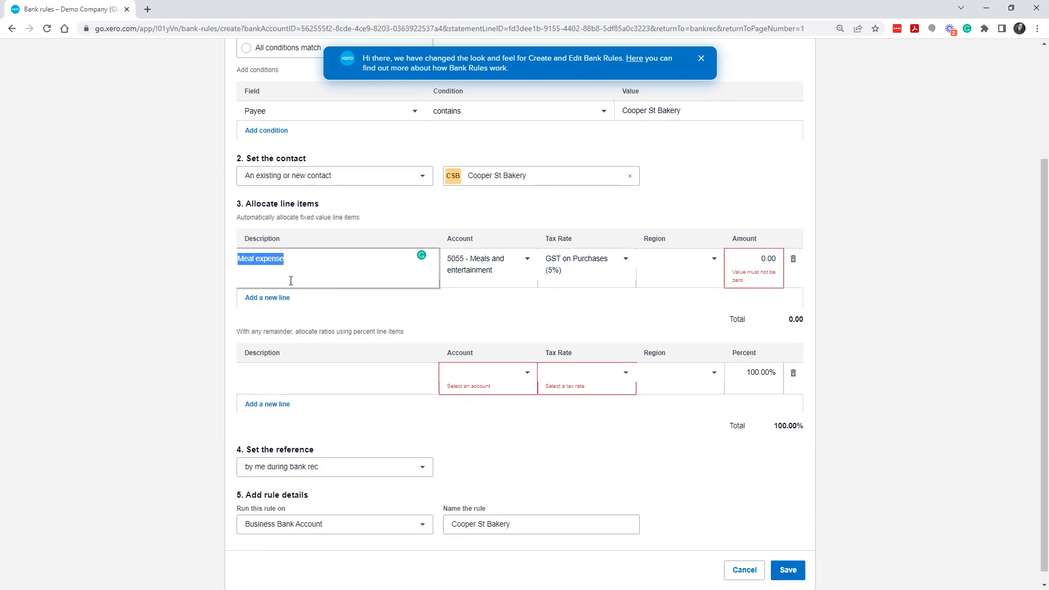
pyautogui.hotkey('ctrl', 'x')
pyautogui.click(307, 381)
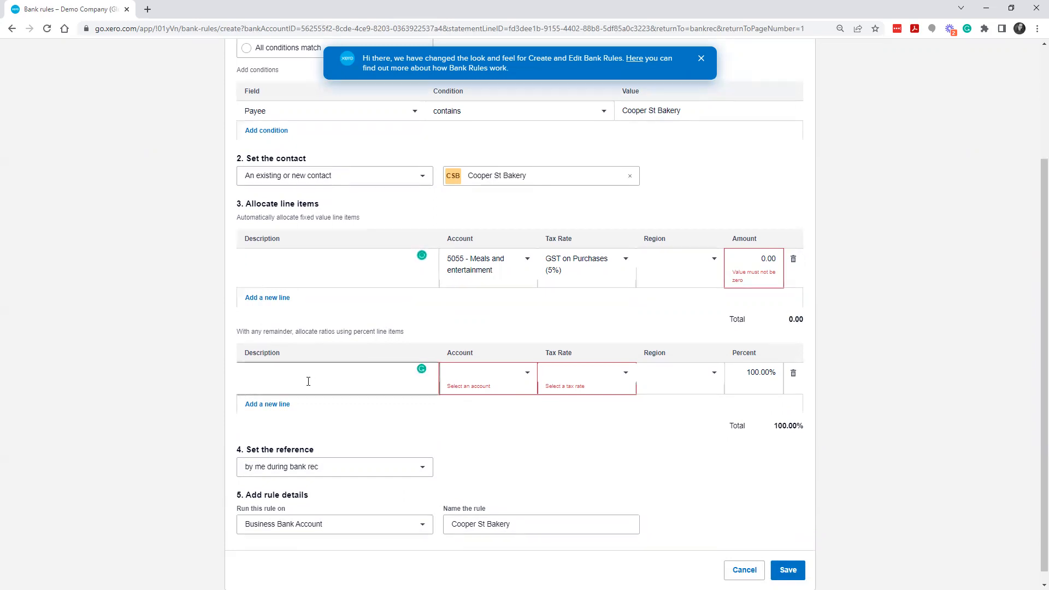
pyautogui.scroll(3, 310, 382)
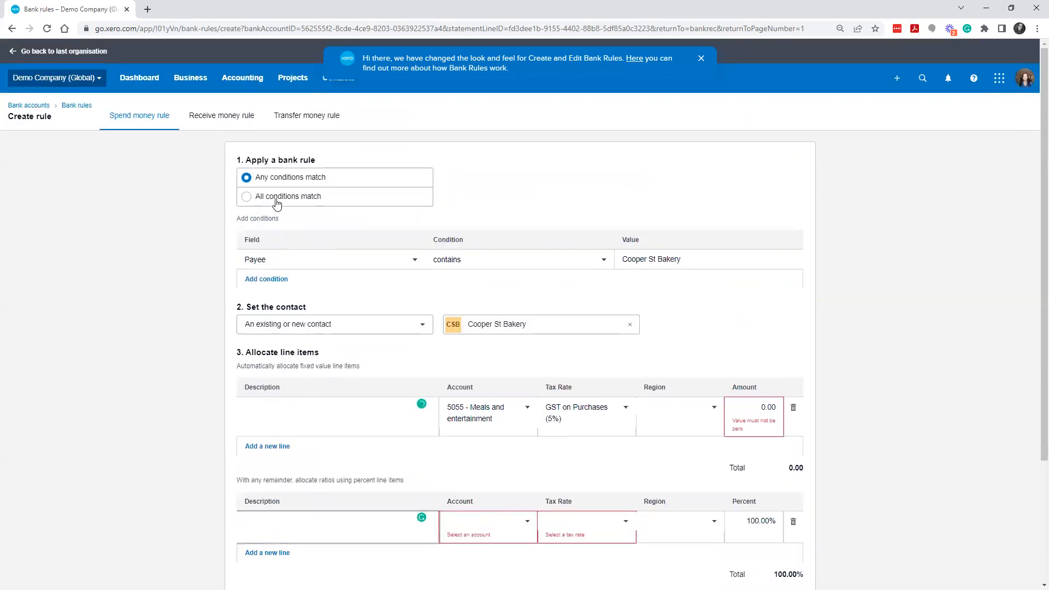
pyautogui.scroll(-2, 309, 383)
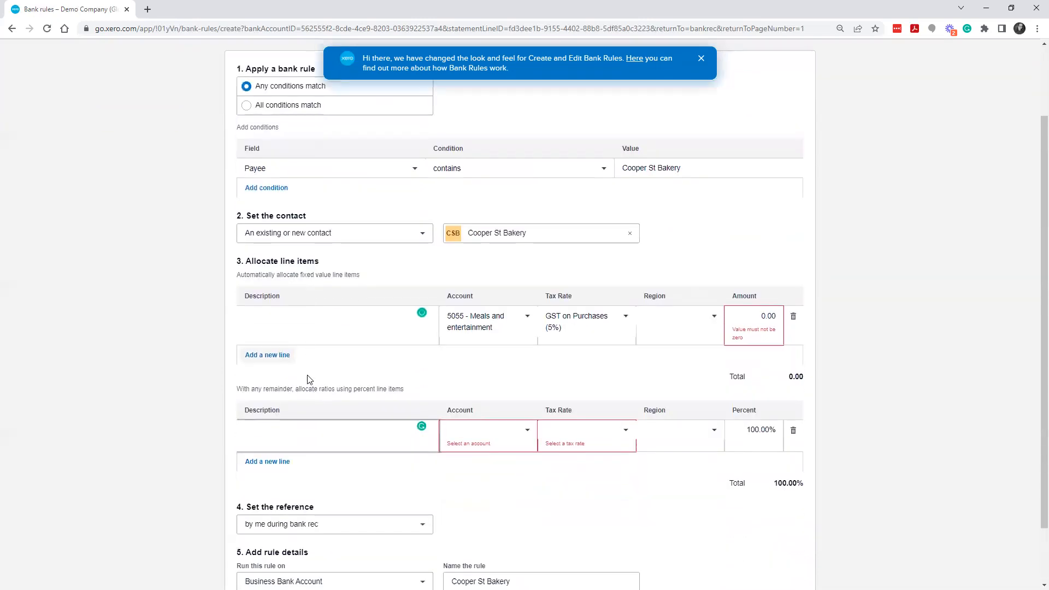
pyautogui.scroll(-2, 310, 379)
pyautogui.write('Meal expense')
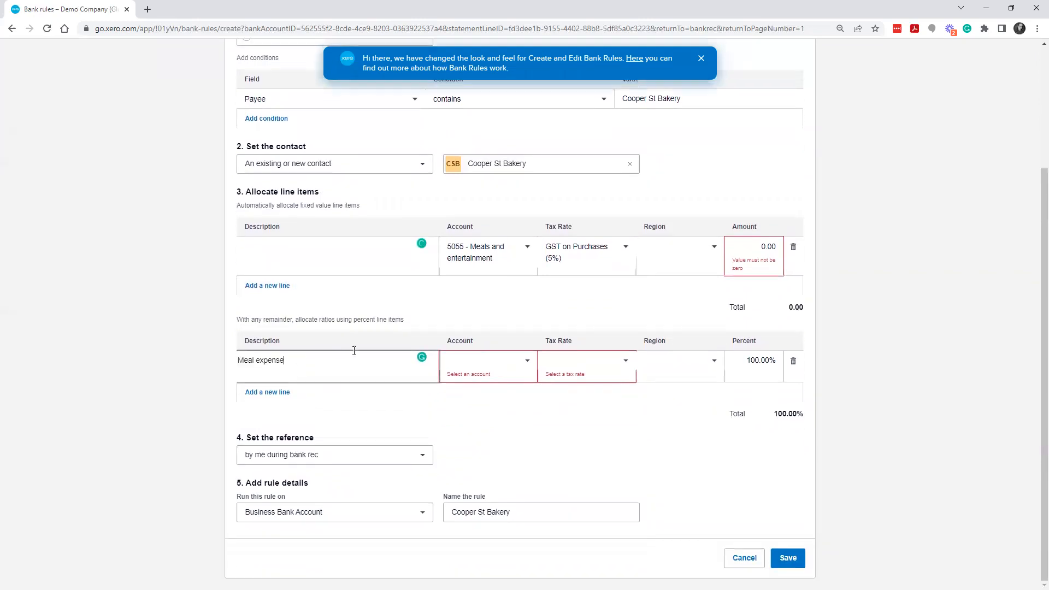
# Allocate the percent line to account 5055 - Meals and entertainment.
pyautogui.click(472, 250)
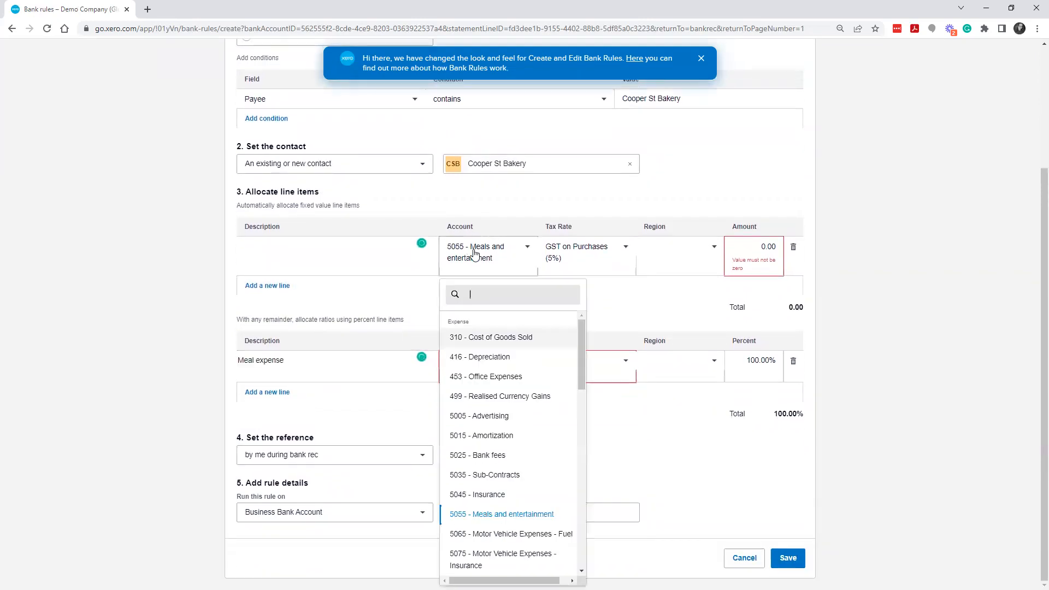
pyautogui.click(607, 286)
pyautogui.click(496, 373)
pyautogui.write('5055')
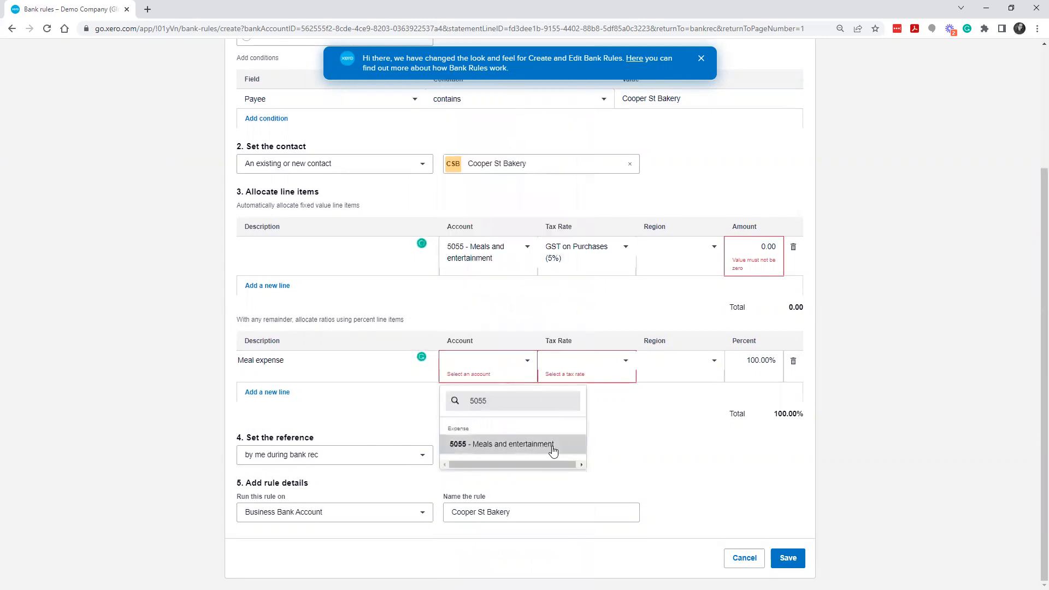
pyautogui.click(492, 444)
# Change the tax rate of the fixed value line to Tax Exempt (0%).
pyautogui.click(585, 265)
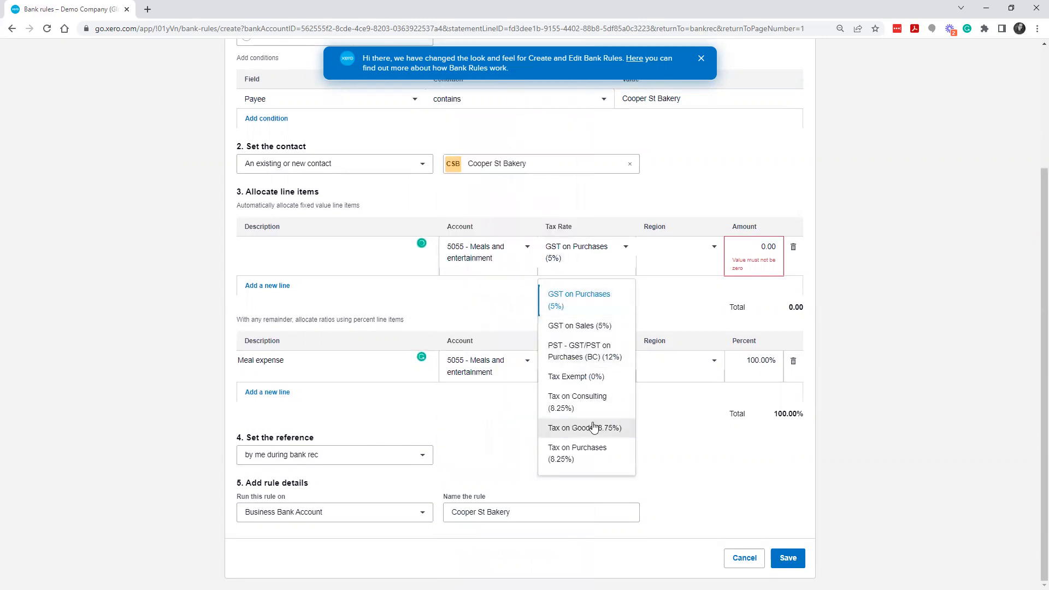
pyautogui.scroll(3, 605, 421)
pyautogui.scroll(-3, 614, 363)
pyautogui.click(701, 401)
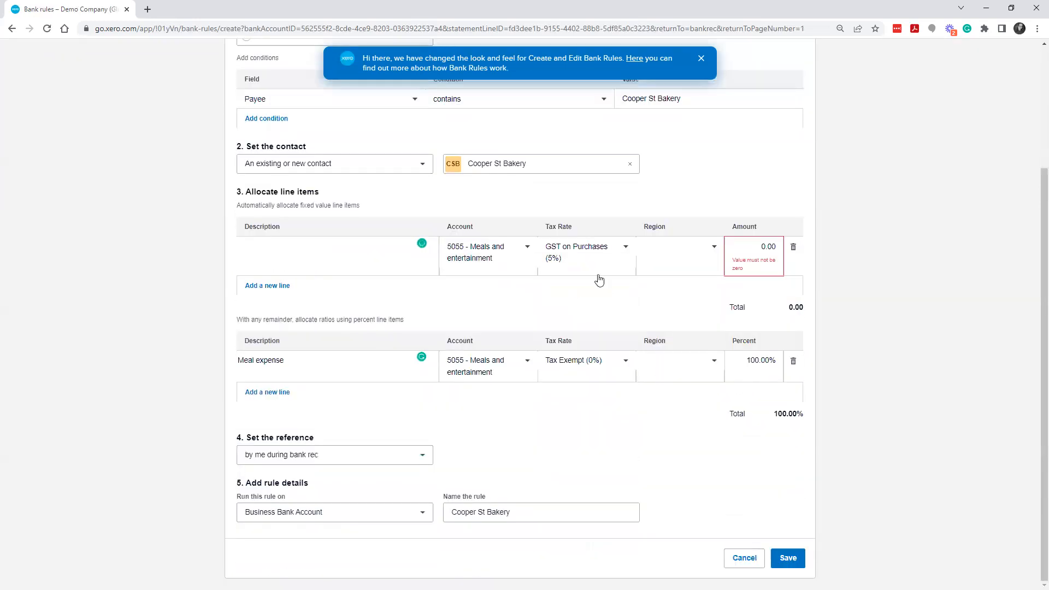
pyautogui.click(625, 262)
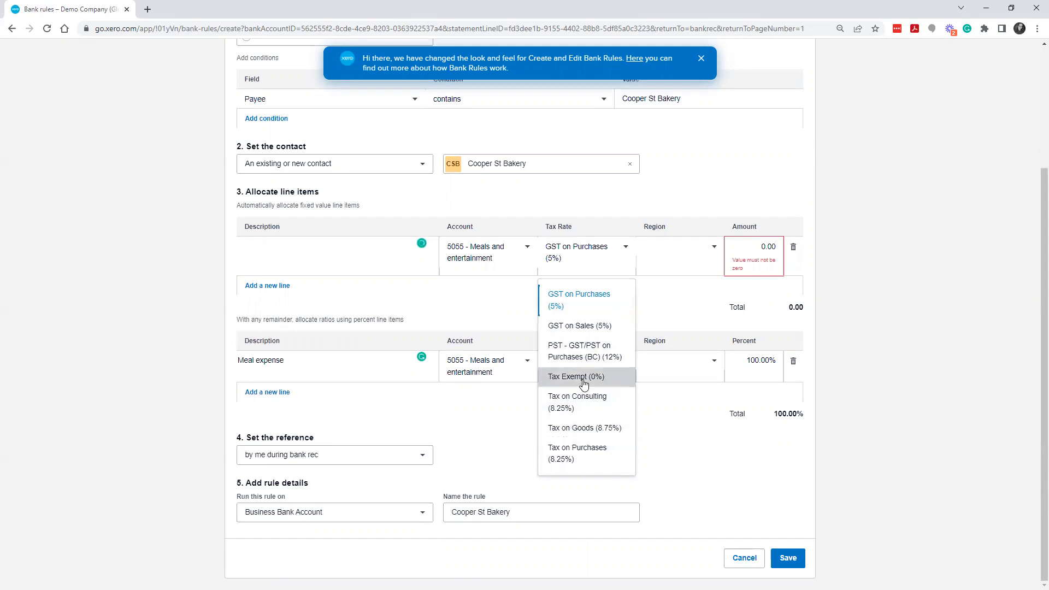
pyautogui.click(558, 377)
# Set the percent line's tax rate to GST on Purchases (5%) and delete the fixed value line.
pyautogui.click(579, 366)
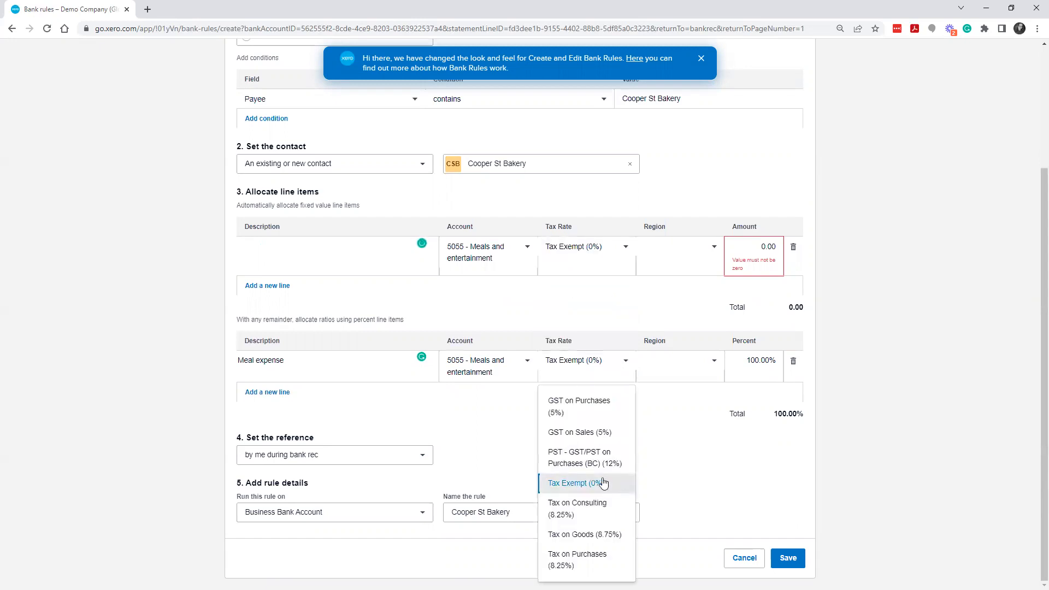
pyautogui.click(595, 409)
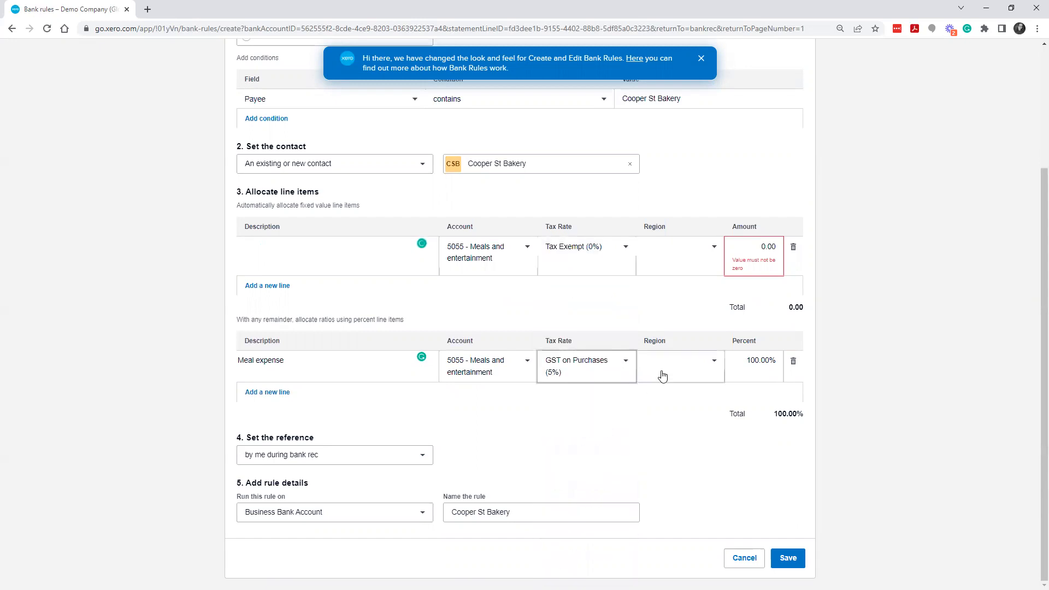
pyautogui.click(793, 248)
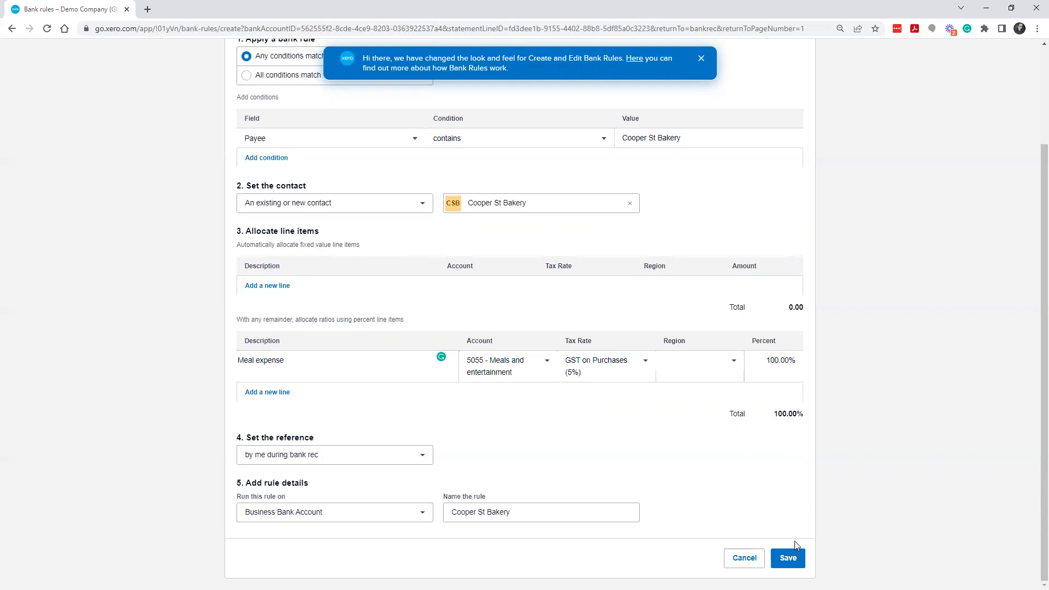
# Save the Cooper St Bakery bank rule and reconcile the 15.75 statement line with it.
pyautogui.click(787, 558)
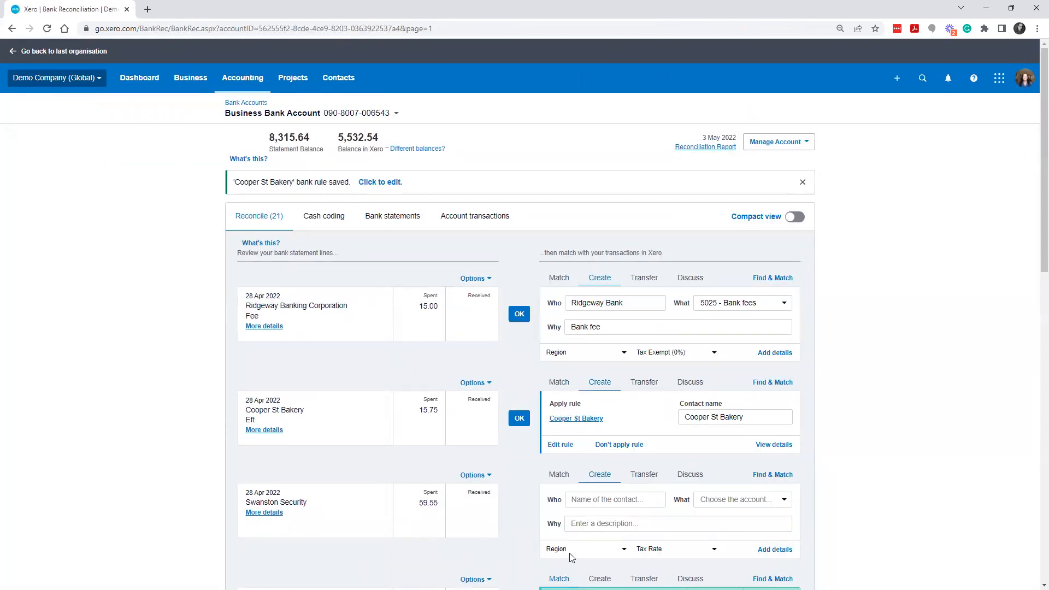
pyautogui.scroll(-3, 645, 274)
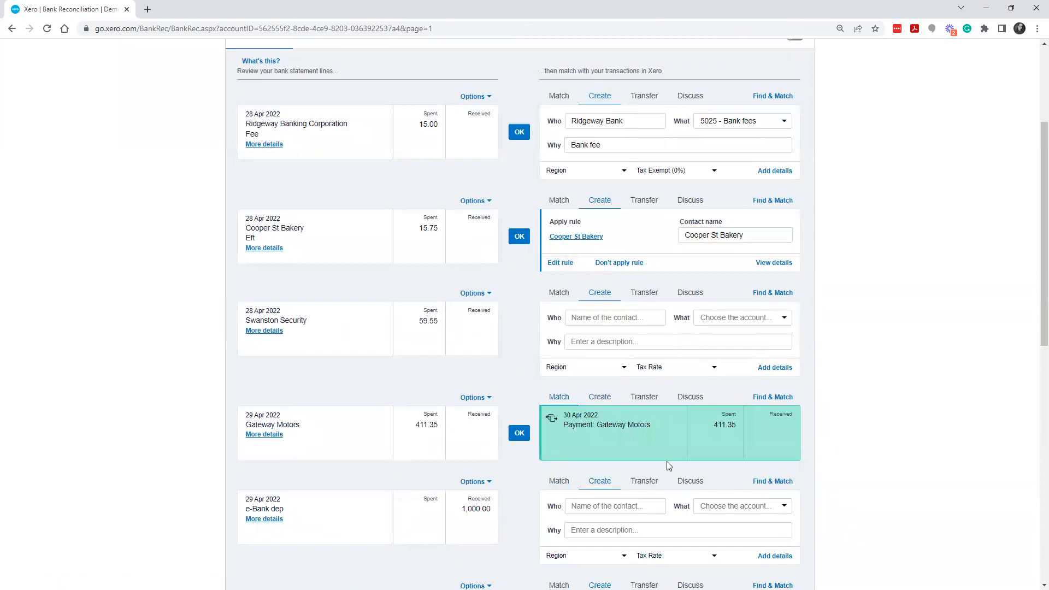
pyautogui.click(520, 236)
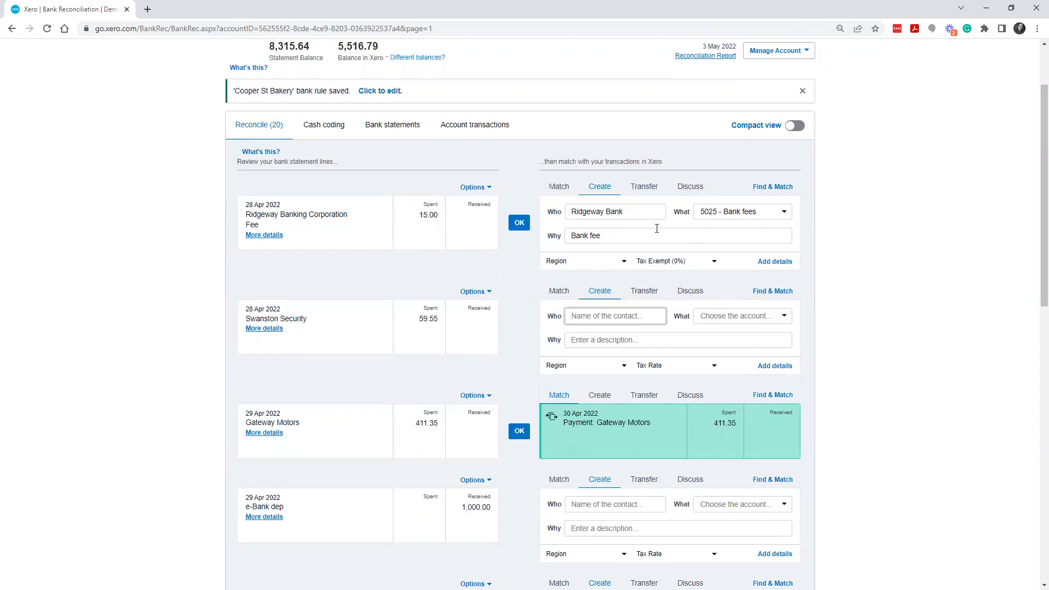
# Turn off the suggestion of previous entries for the statement lines.
pyautogui.scroll(-10, 814, 322)
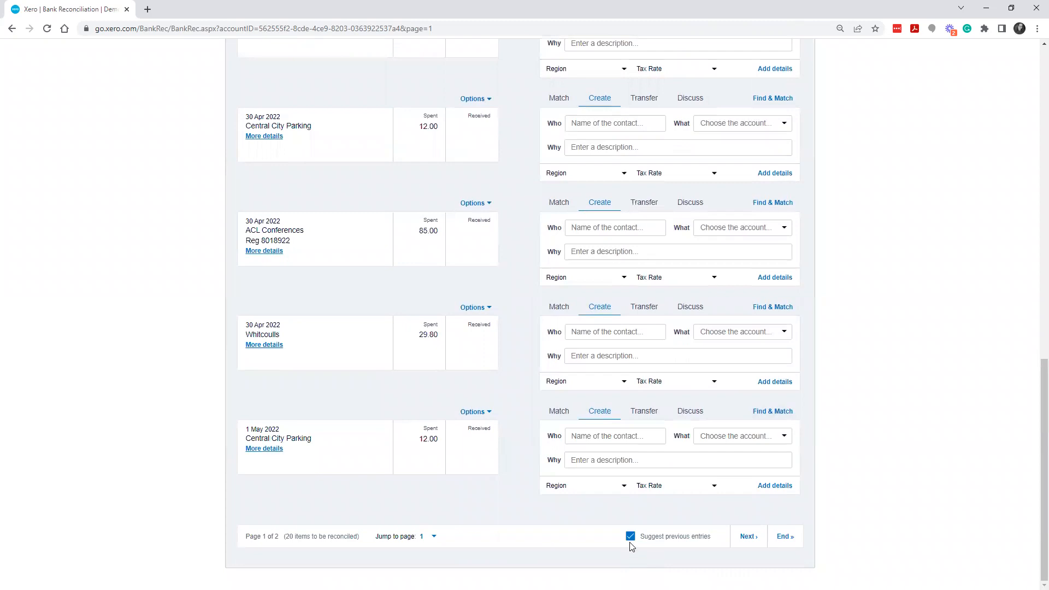
pyautogui.click(629, 538)
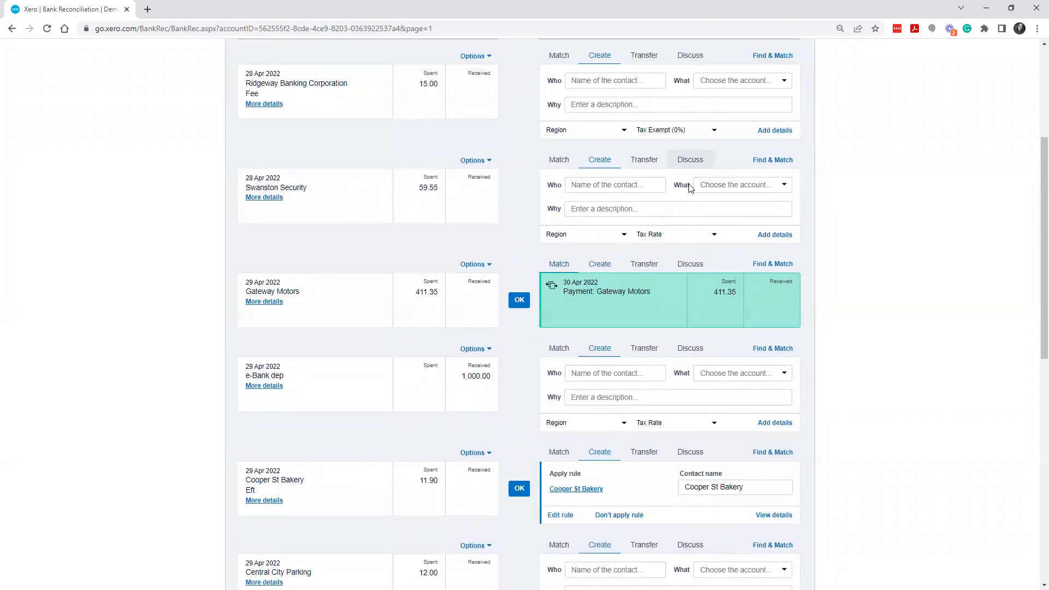
# Turn on the suggestion of previous entries and reconcile the 15.00 Ridgeway Banking Corporation fee with its suggested bank fee entry.
pyautogui.scroll(-12, 711, 458)
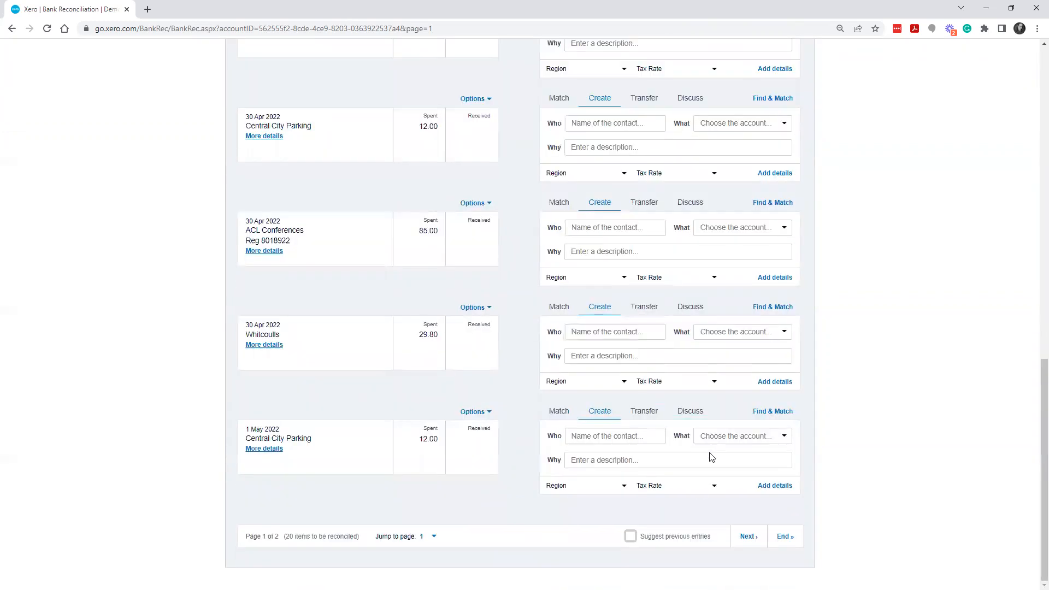
pyautogui.click(631, 537)
pyautogui.scroll(4, 534, 217)
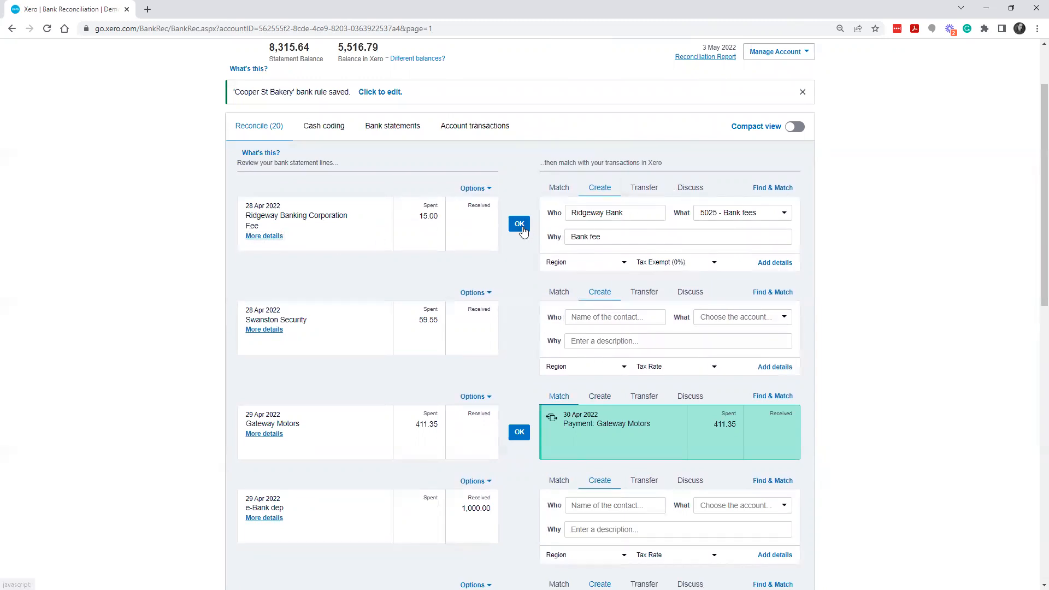
pyautogui.click(519, 223)
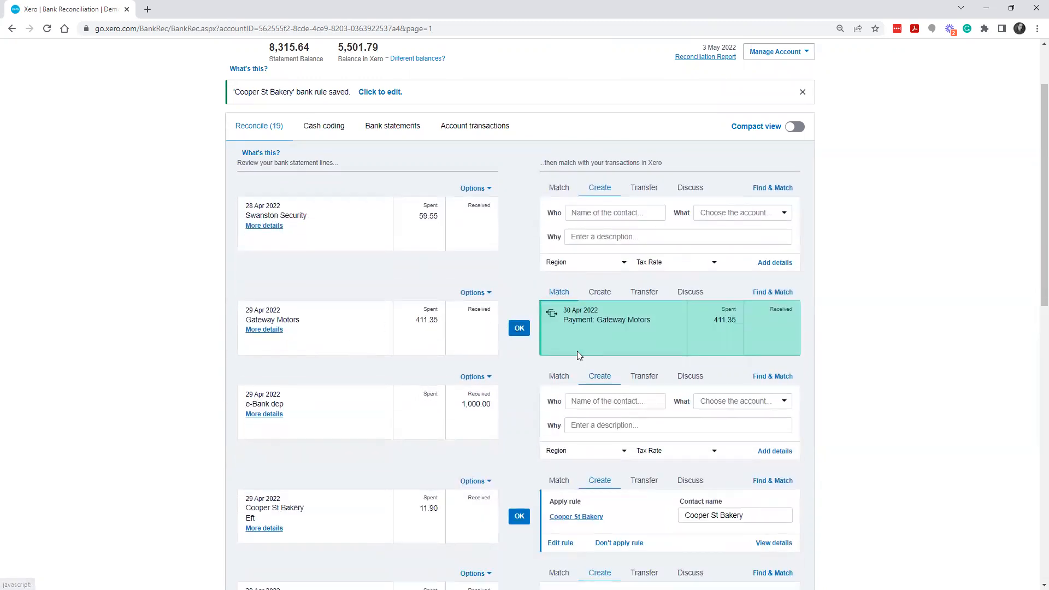
# Reconcile the 411.35 Gateway Motors line with its matched payment and the 11.90 Cooper St Bakery line with its bank rule.
pyautogui.click(518, 331)
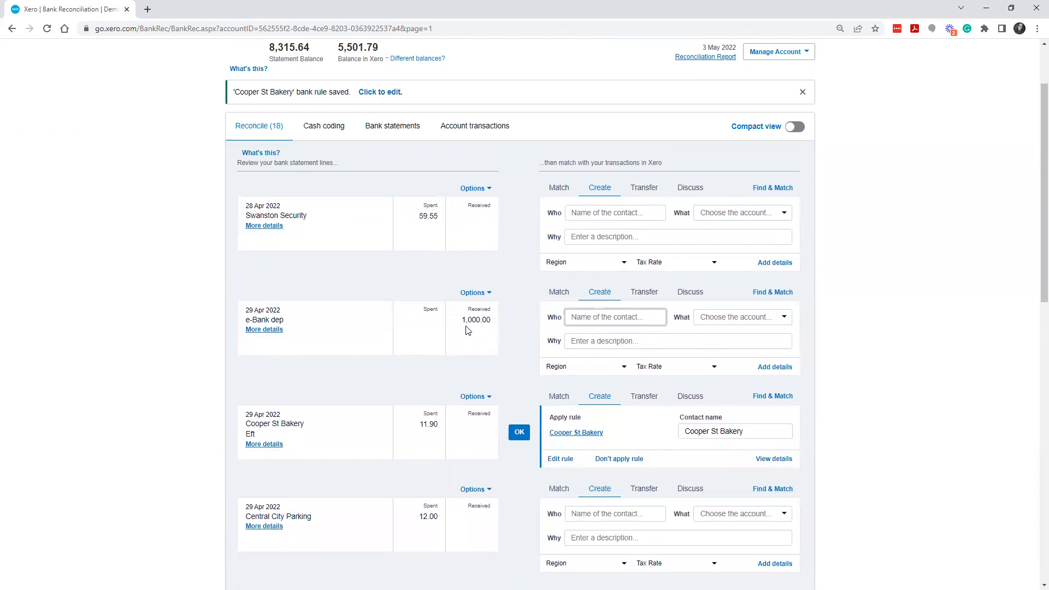
pyautogui.scroll(-2, 428, 391)
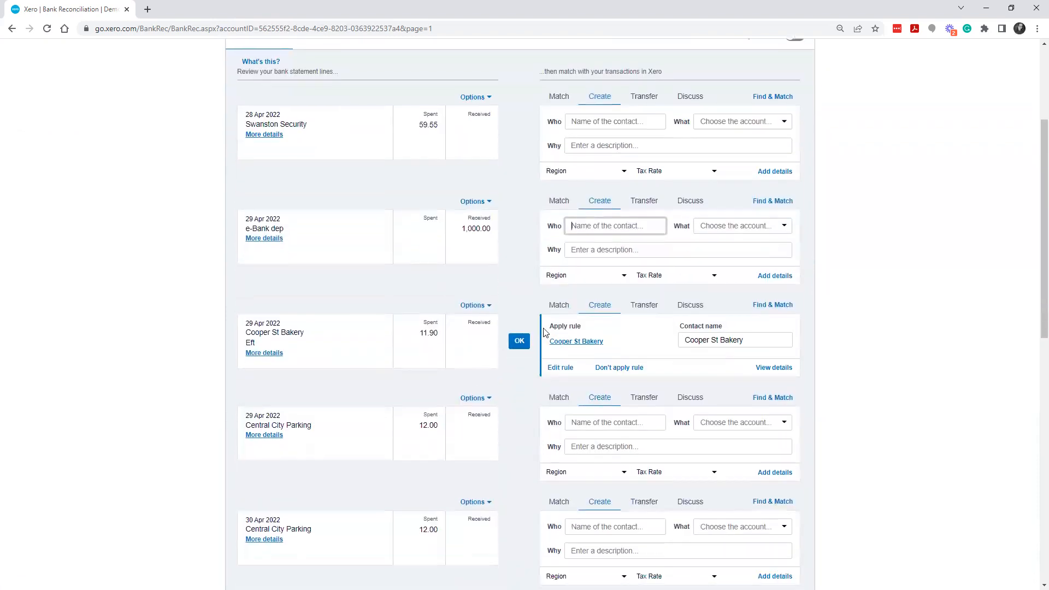
pyautogui.click(519, 342)
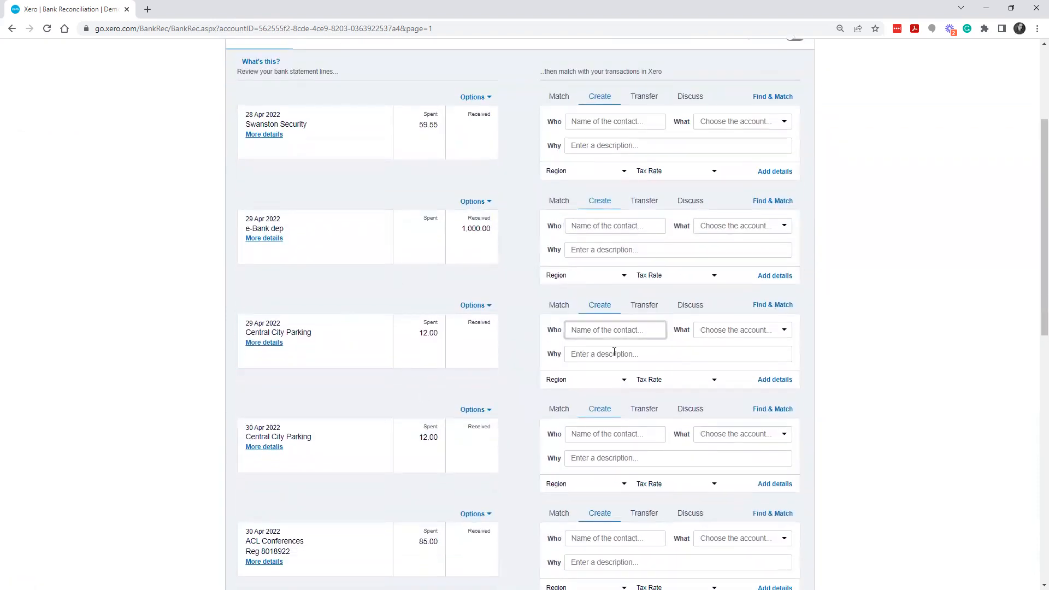
# Enter Swanton Security as a new contact for the 59.55 Swanston Security statement line.
pyautogui.scroll(-3, 630, 403)
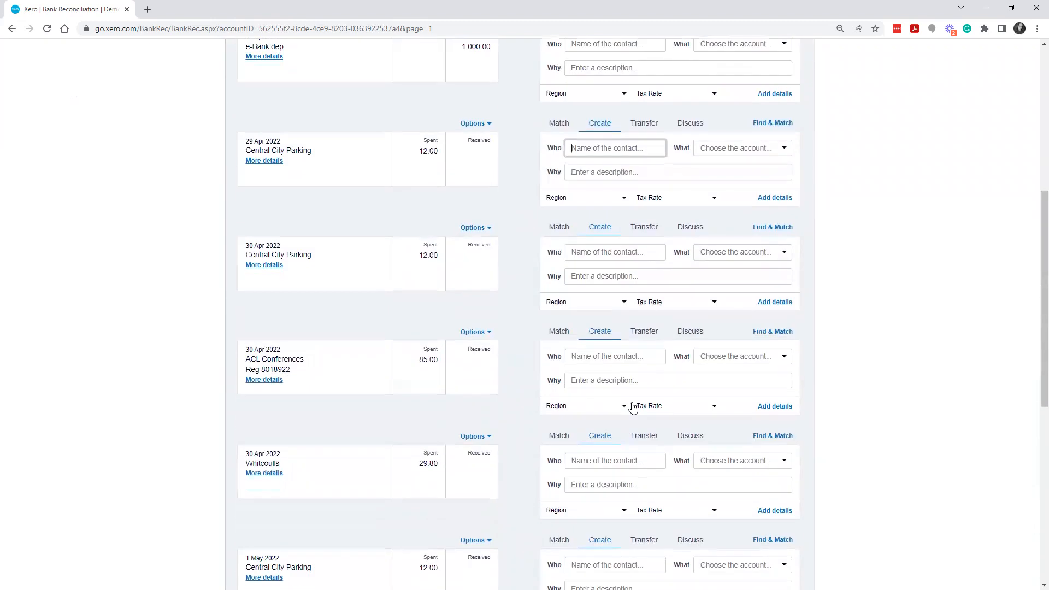
pyautogui.scroll(-7, 633, 407)
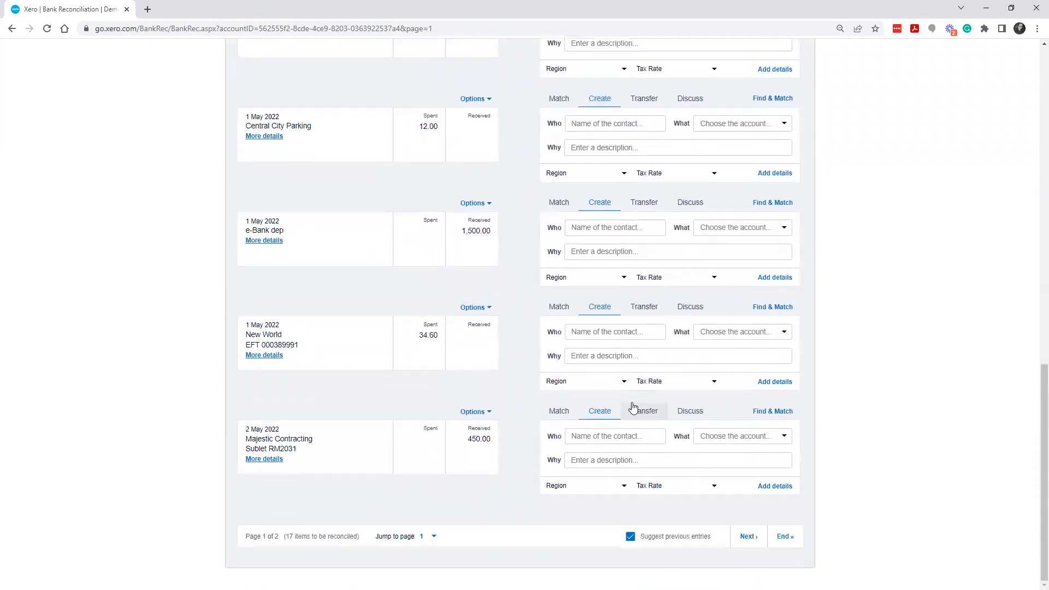
pyautogui.scroll(13, 648, 448)
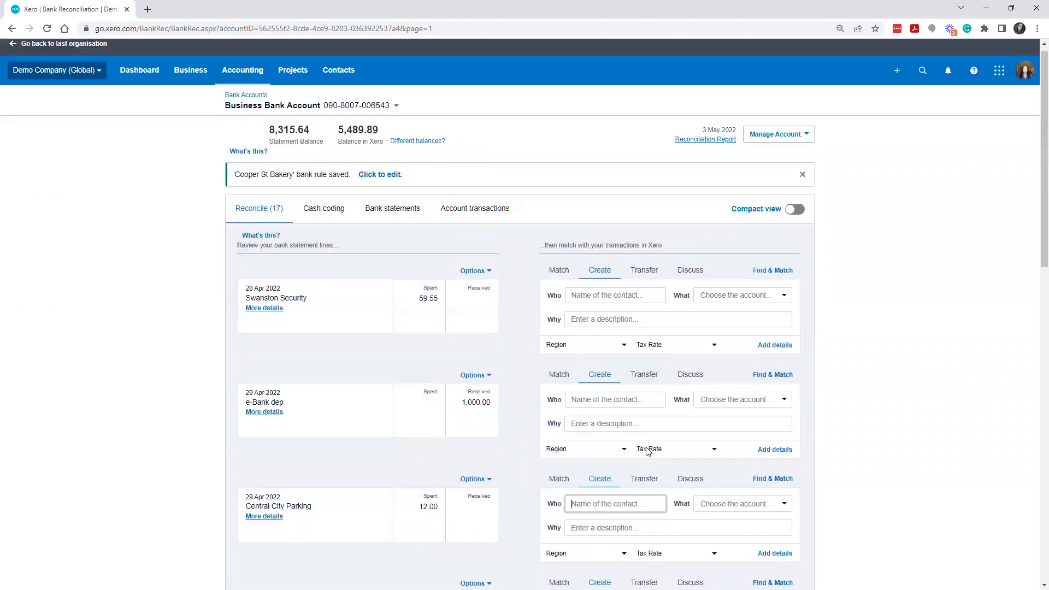
pyautogui.scroll(-2, 628, 405)
pyautogui.scroll(3, 601, 339)
pyautogui.click(587, 309)
pyautogui.write('Swanton Security')
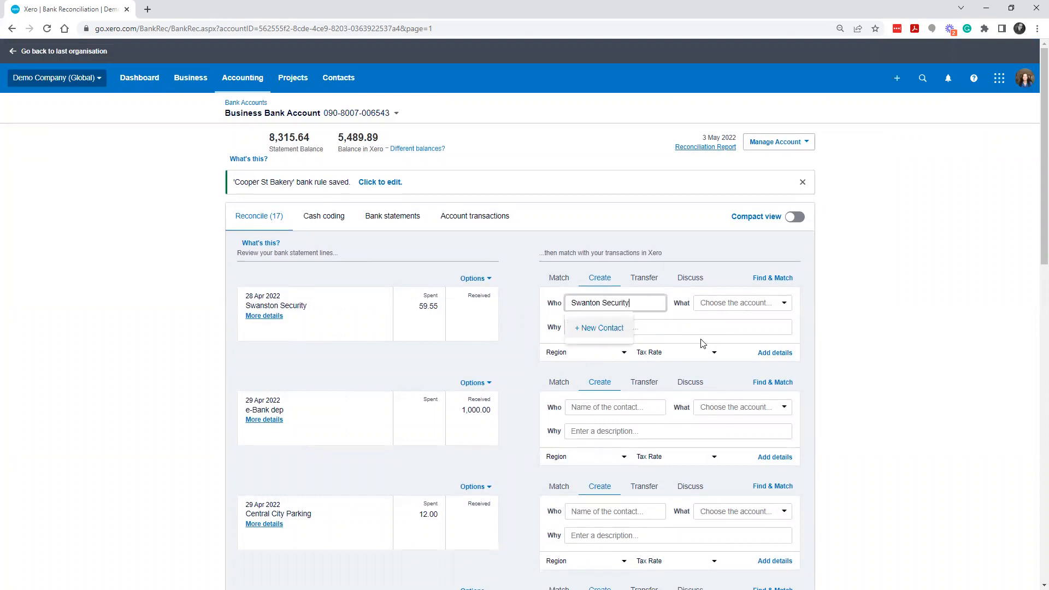
pyautogui.press('Tab')
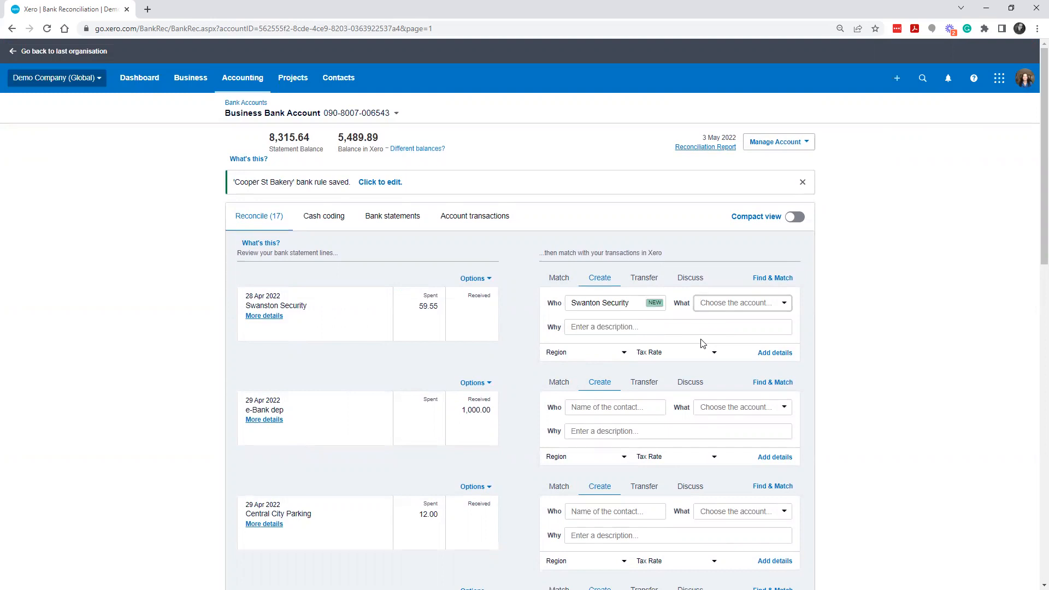
# Code the Swanston Security line to account 5115 - Repairs and maintenance.
pyautogui.write('re')
pyautogui.press('BackSpace')
pyautogui.press('BackSpace')
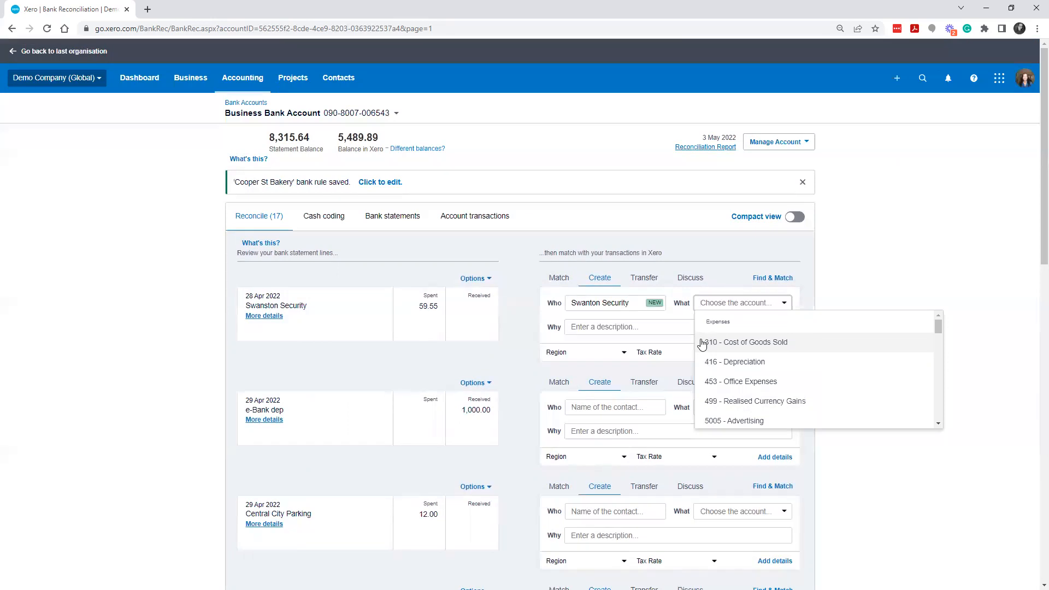
pyautogui.write('repa')
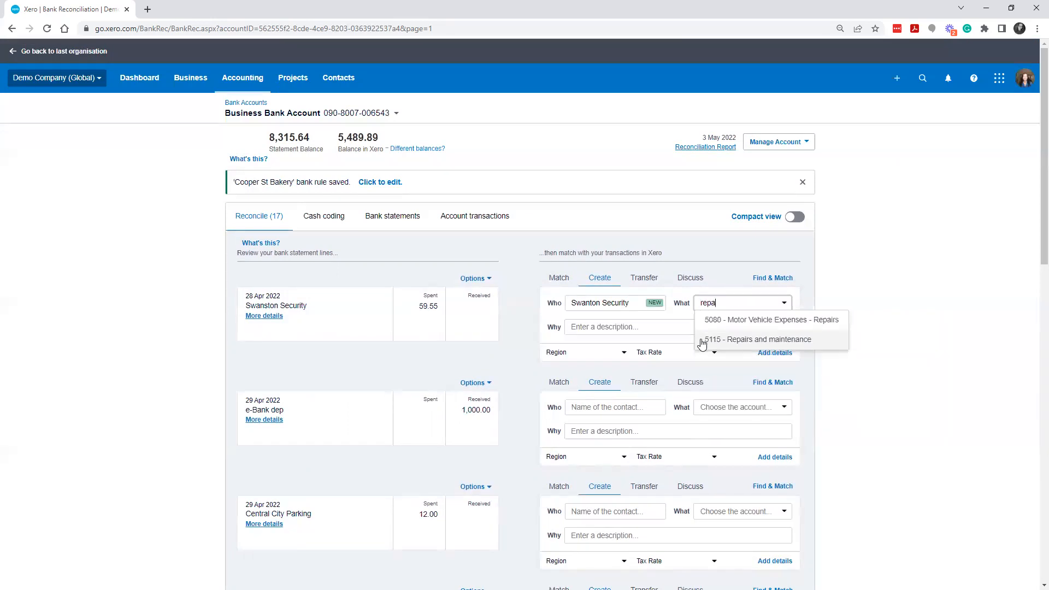
pyautogui.click(745, 341)
# Enter a description for the 59.55 Swanston Security transaction and reconcile the statement line.
pyautogui.click(645, 332)
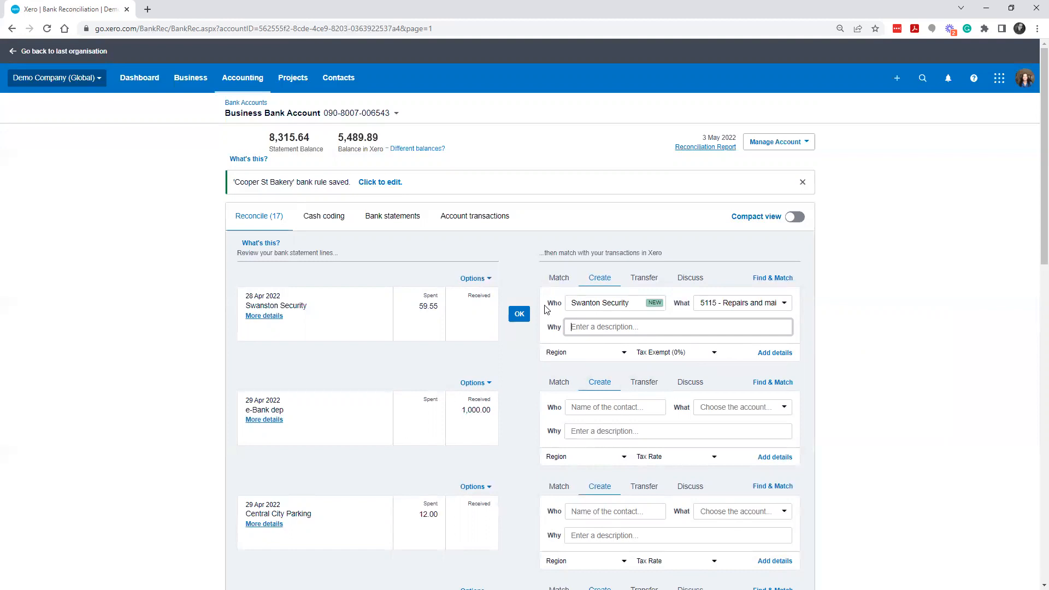
pyautogui.write('Se')
pyautogui.click(519, 315)
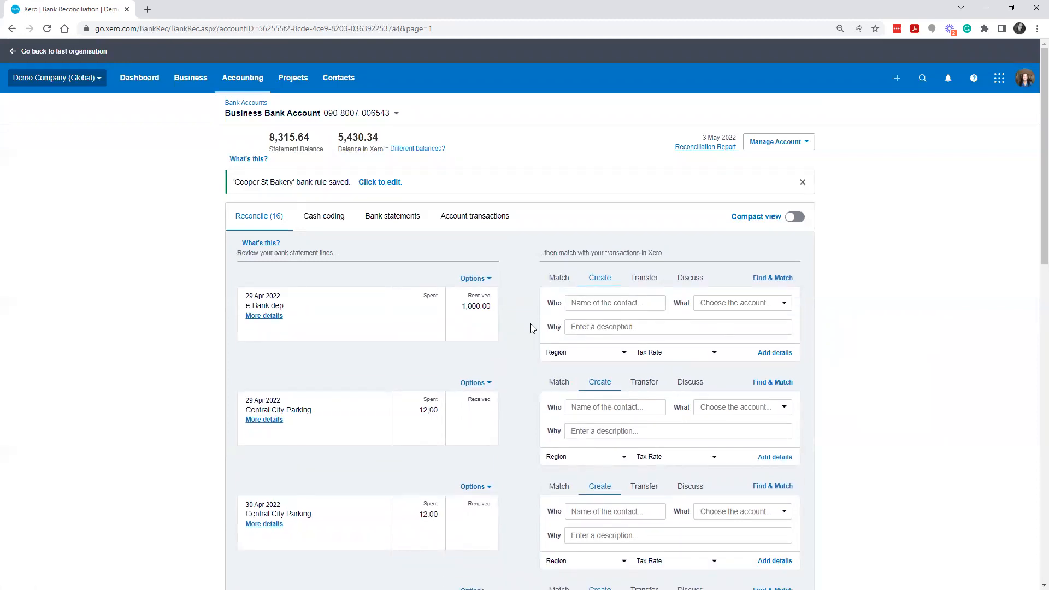
pyautogui.scroll(-10, 530, 328)
pyautogui.scroll(10, 574, 405)
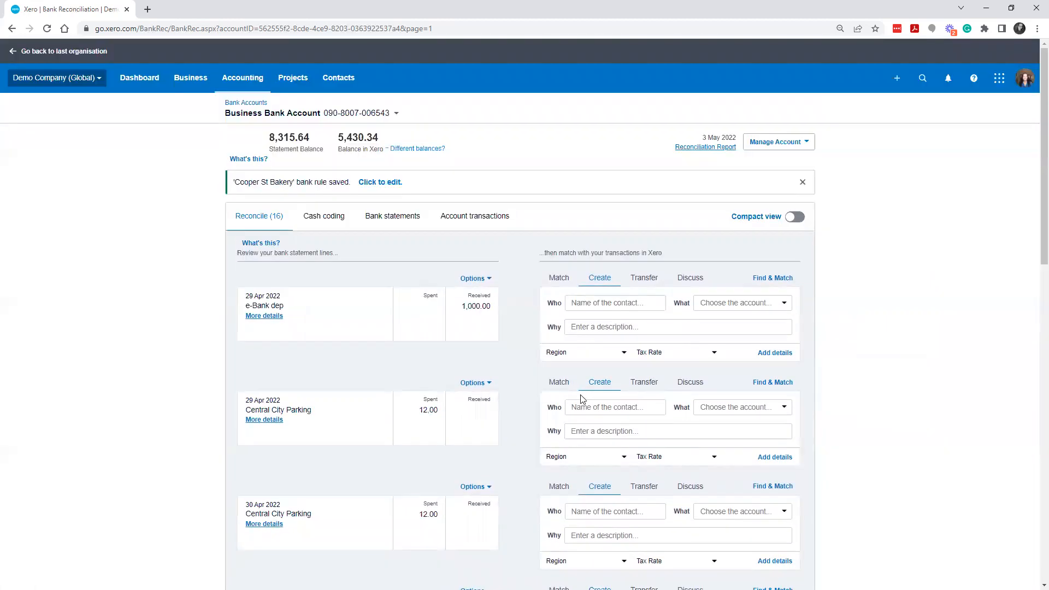